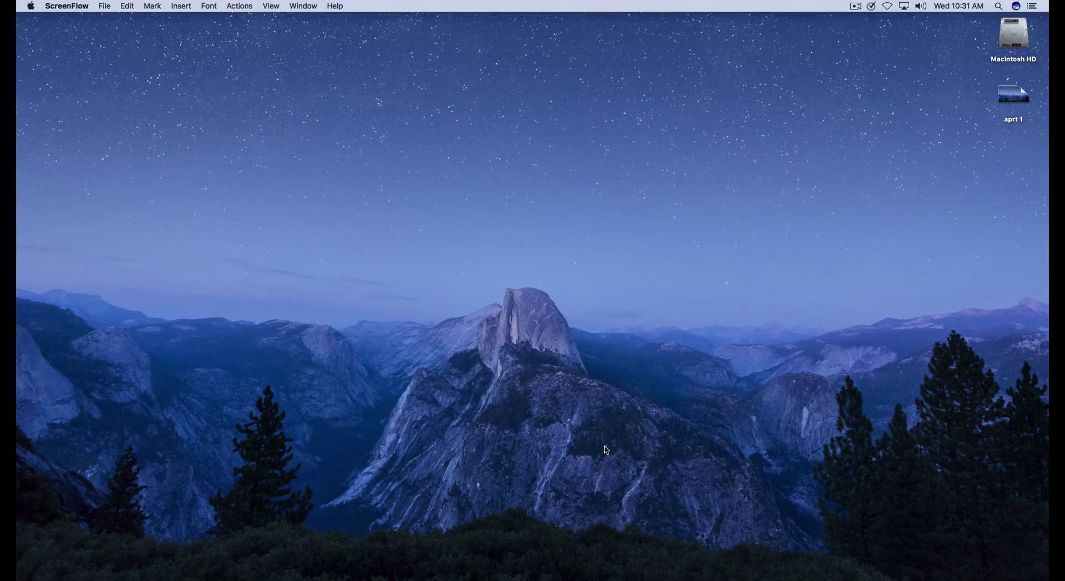
Step: Reveal the Maschine 2 application in Finder and widen the window until the Kind column is fully shown
mouse_move(683, 579)
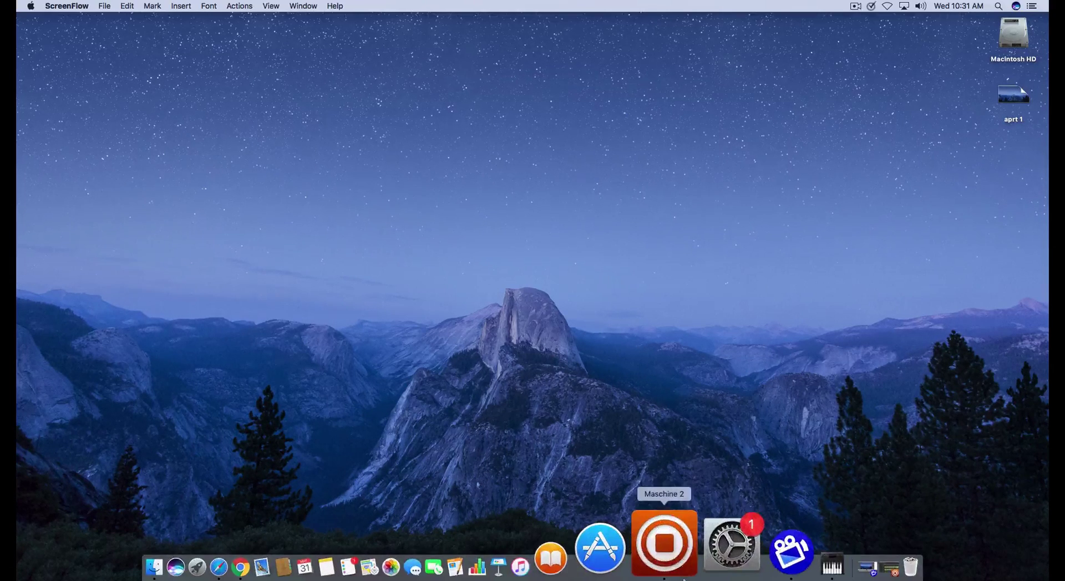
right_click(681, 548)
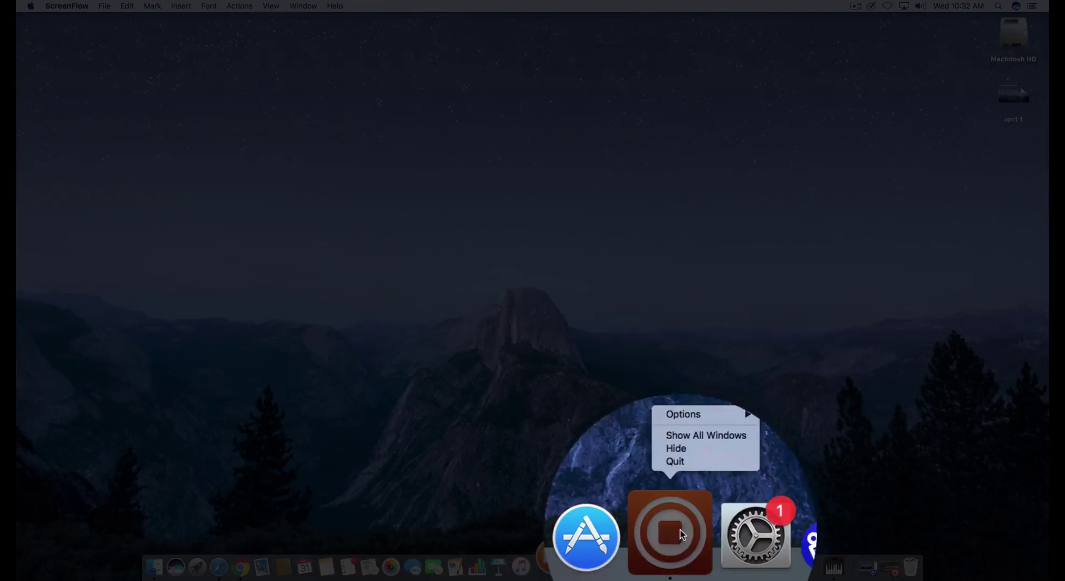
mouse_move(714, 443)
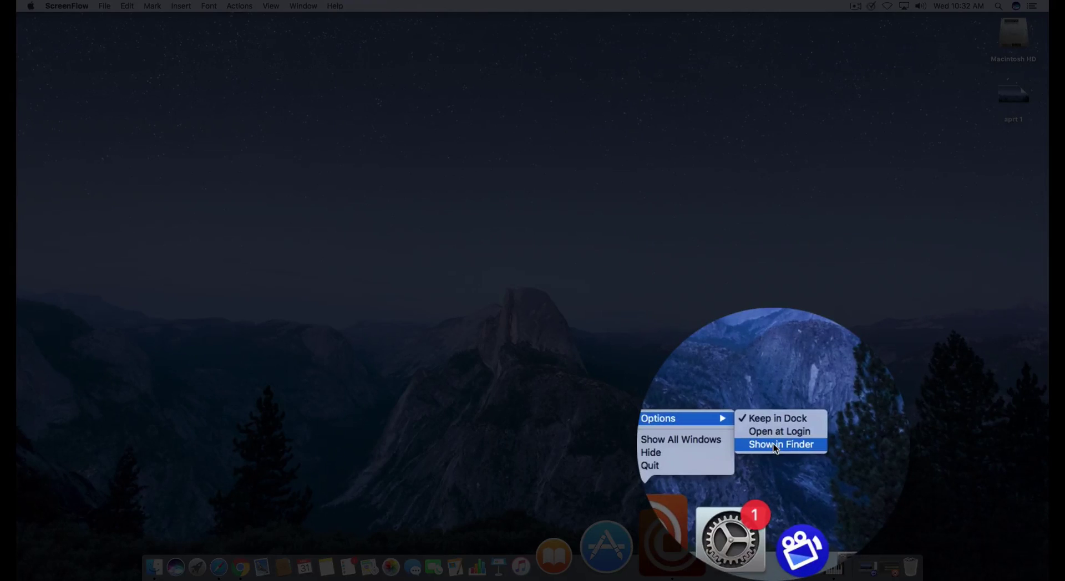
left_click(774, 445)
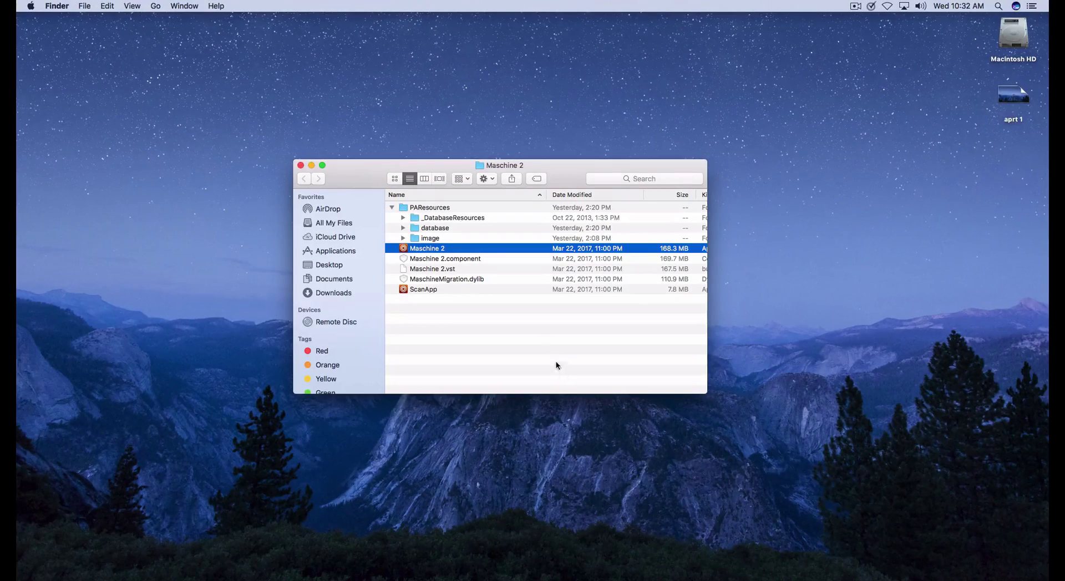
left_click_drag(528, 172, 575, 212)
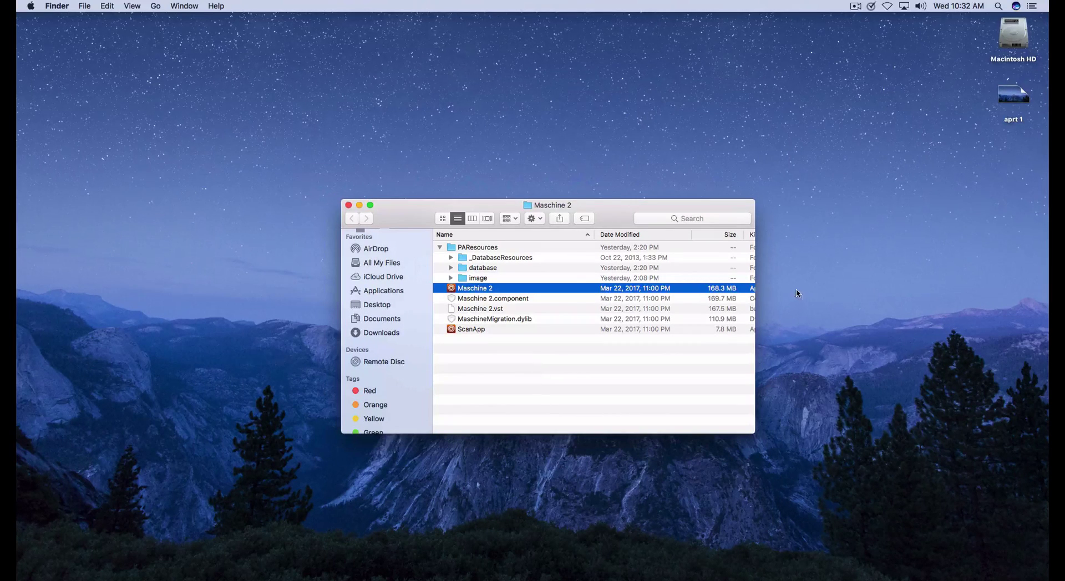
left_click_drag(755, 312, 845, 307)
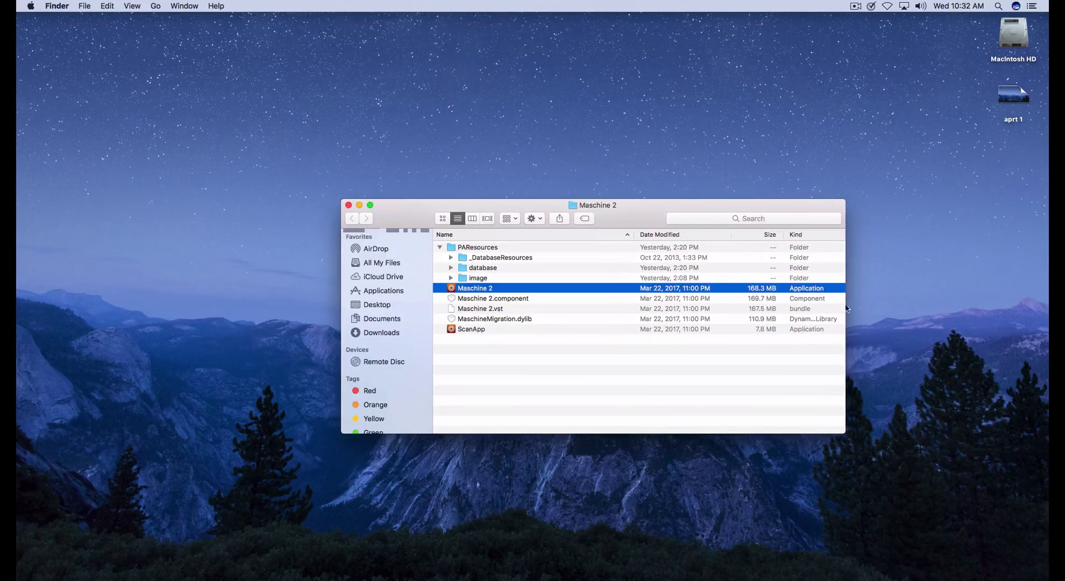
Step: Open the file information for the Maschine 2 application and bring its window closer to the file list
right_click(504, 292)
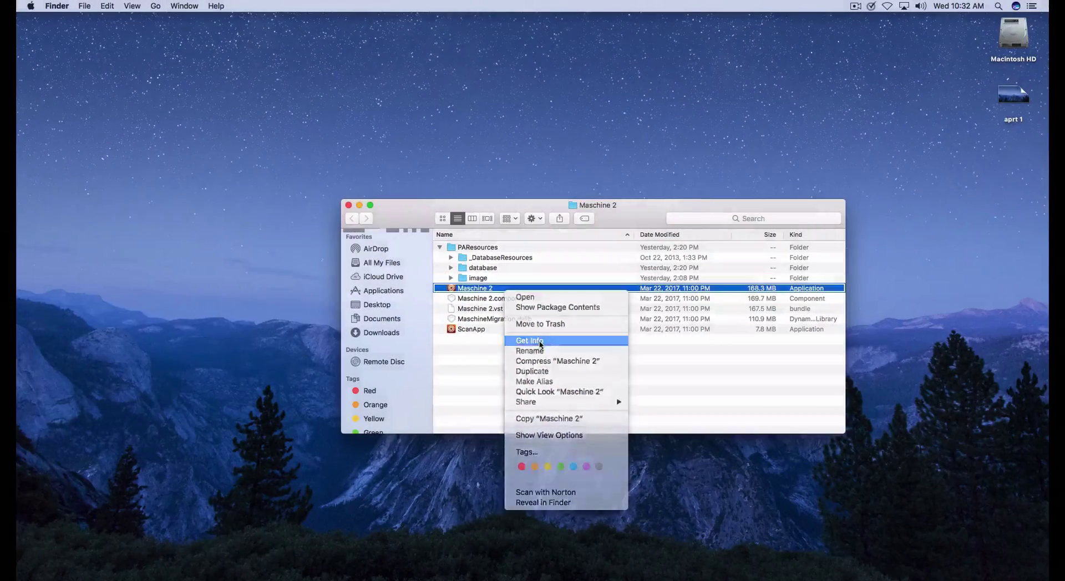
left_click(538, 339)
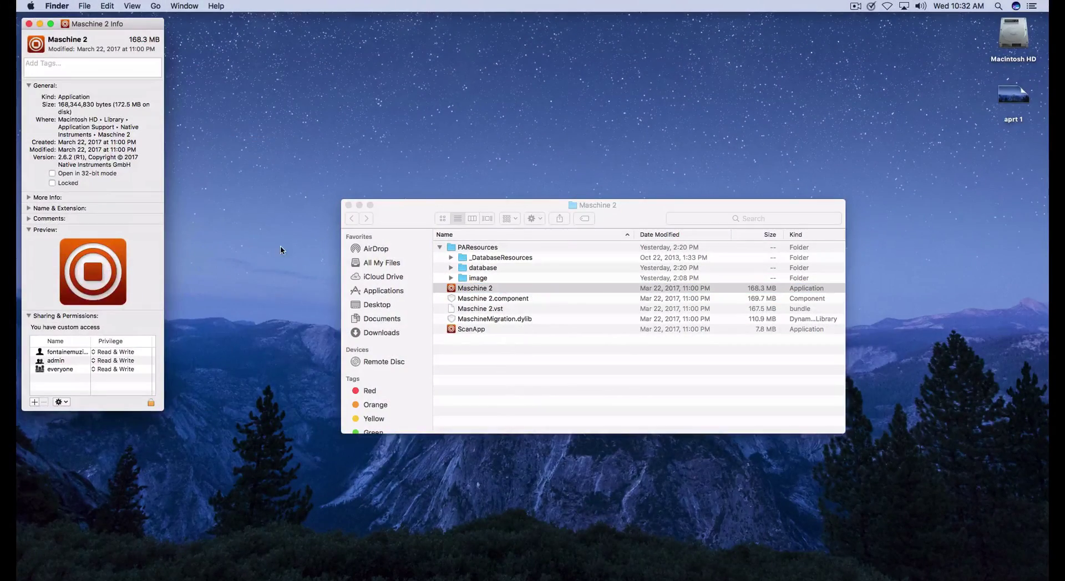
left_click_drag(145, 30, 433, 109)
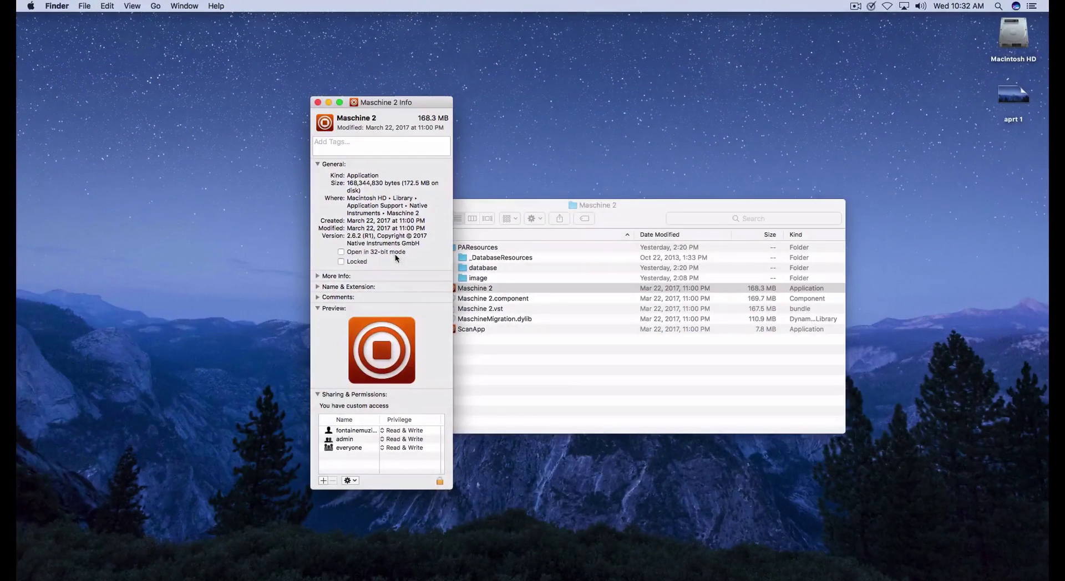
Step: Switch Maschine 2's Open in 32-bit mode option on and back off, and close the info and Finder windows
left_click(342, 253)
left_click(341, 253)
left_click(318, 103)
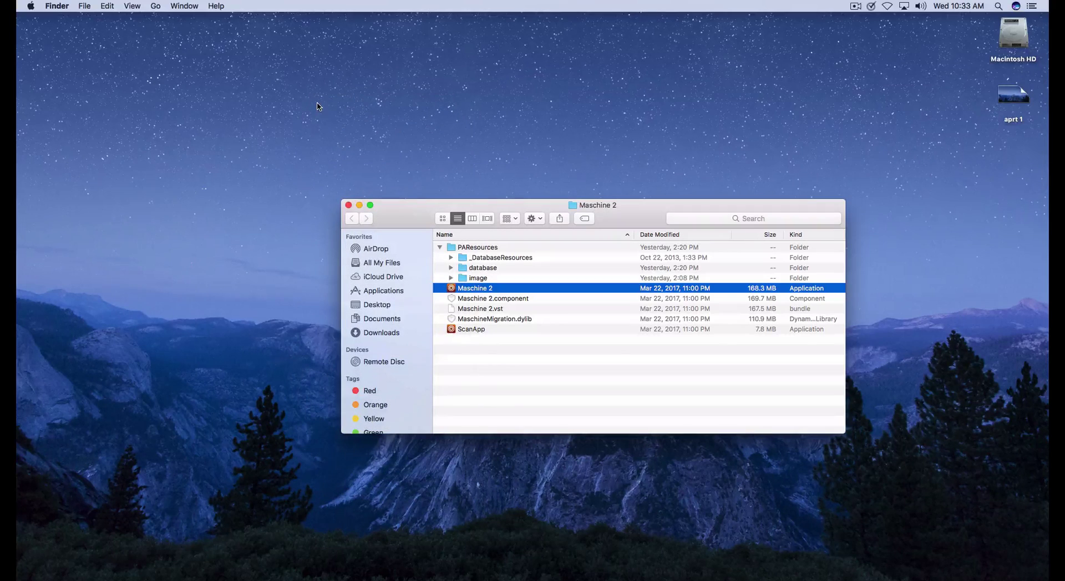
left_click(348, 205)
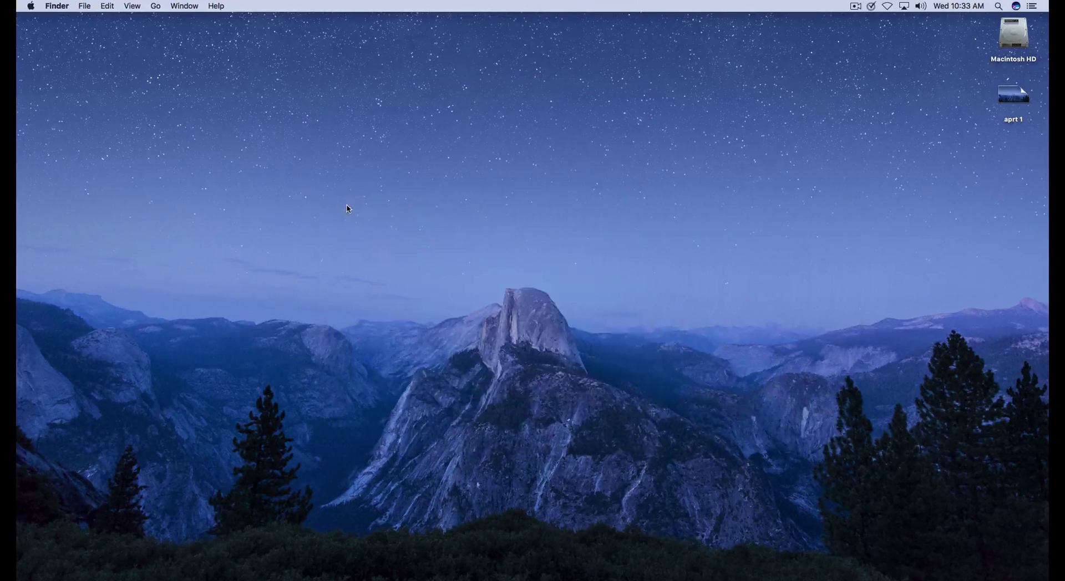
Step: Open System Preferences
mouse_move(643, 576)
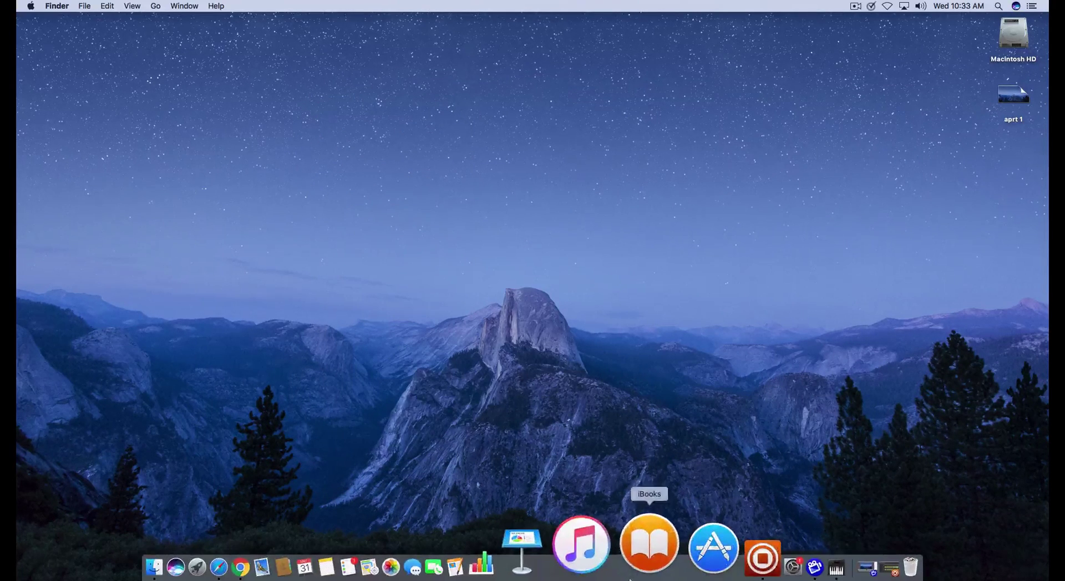
left_click(793, 562)
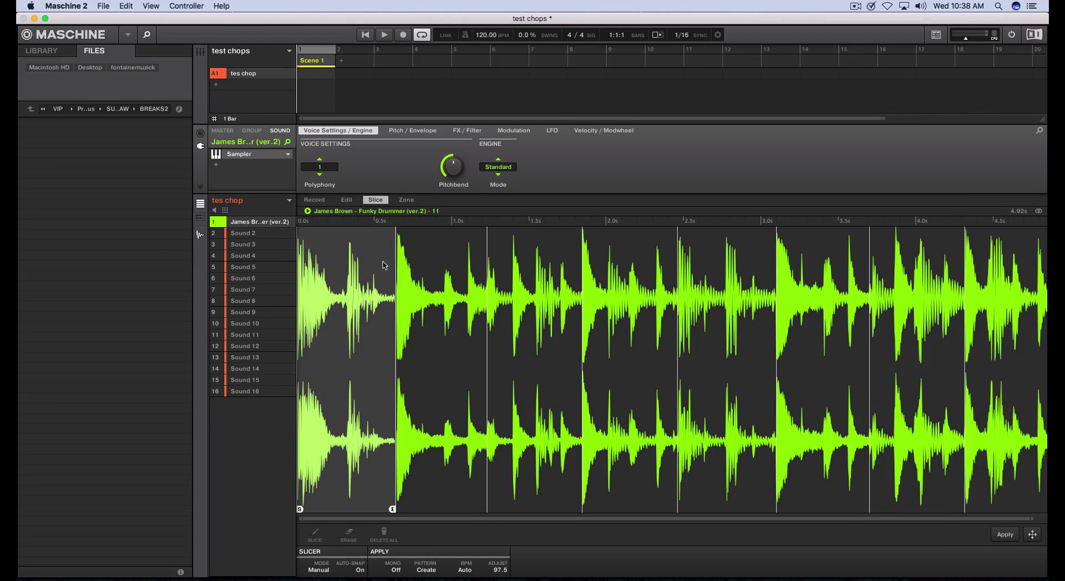
Step: Place the slices of the Funky Drummer break one by one, in order, onto sounds 2 to 9
left_click_drag(341, 280, 274, 234)
left_click(275, 234)
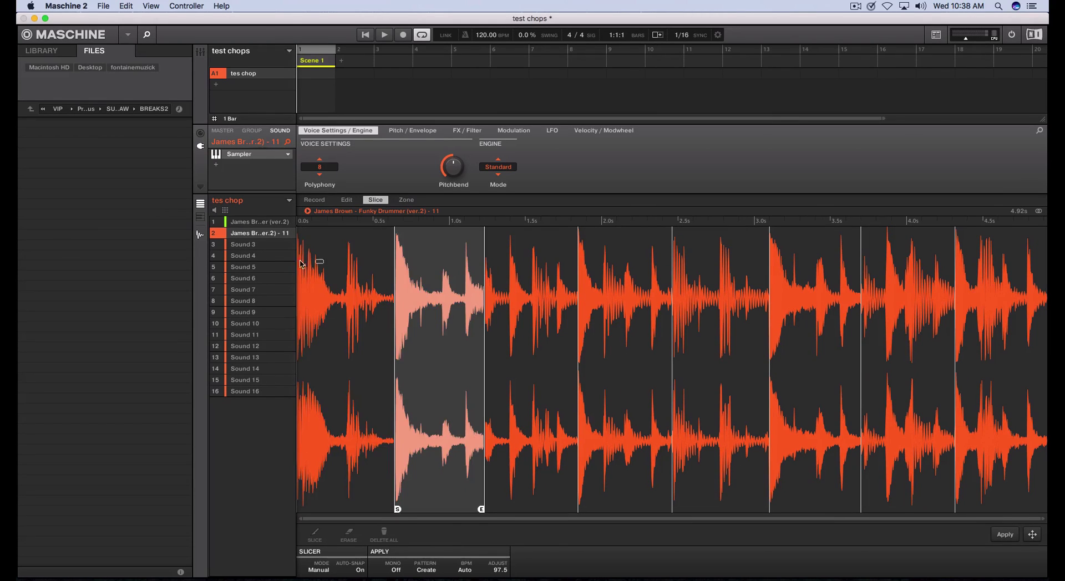
left_click_drag(426, 256, 269, 245)
left_click_drag(514, 260, 277, 267)
left_click_drag(706, 274, 263, 290)
left_click_drag(869, 281, 281, 302)
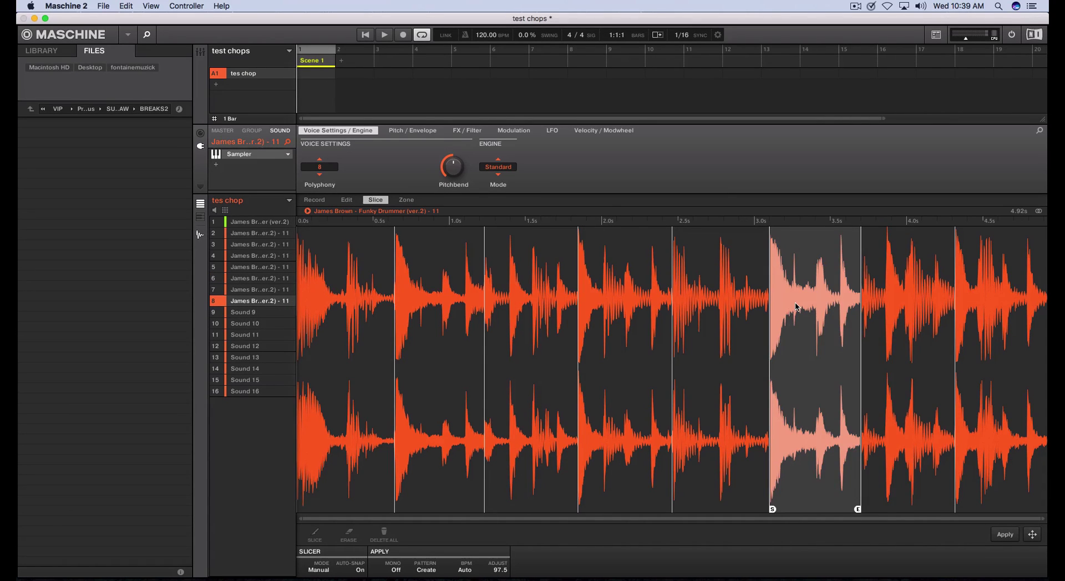
left_click_drag(986, 291, 271, 314)
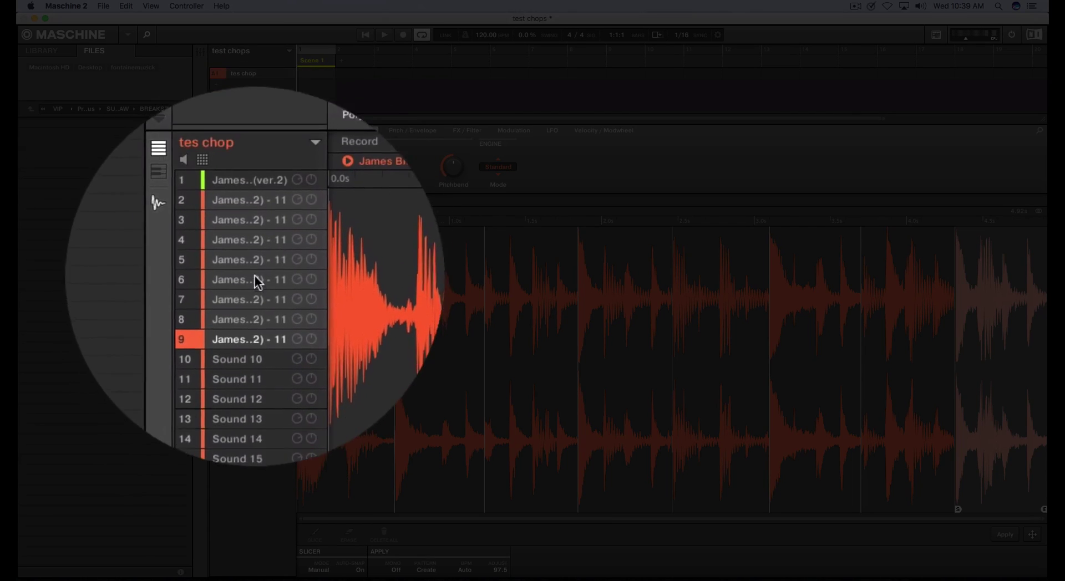
Step: Set the polyphony of sounds 2 to 9 to 1 and assign them all to choke group 1
left_click(328, 189)
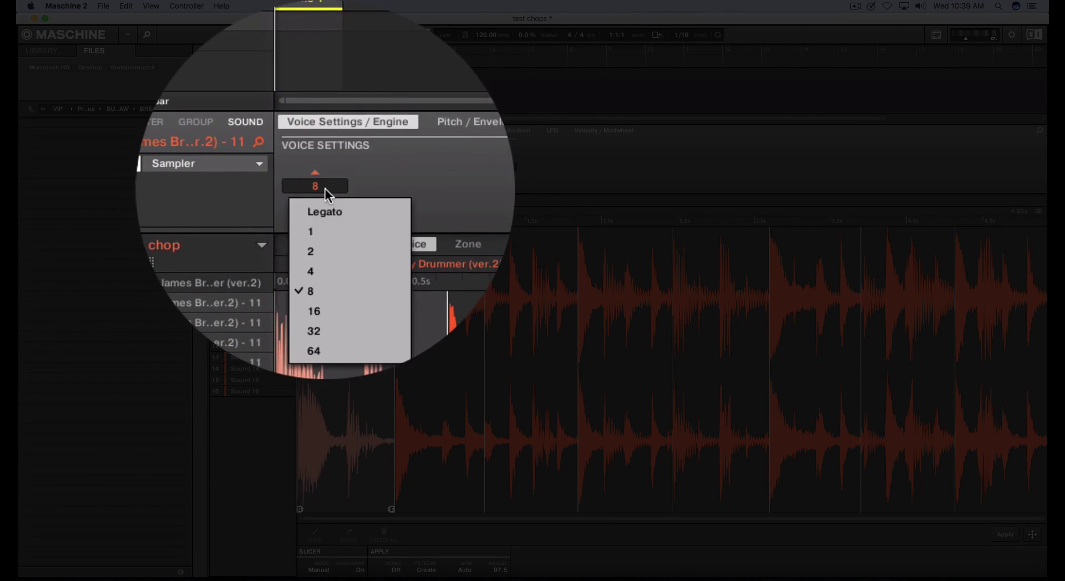
left_click(316, 195)
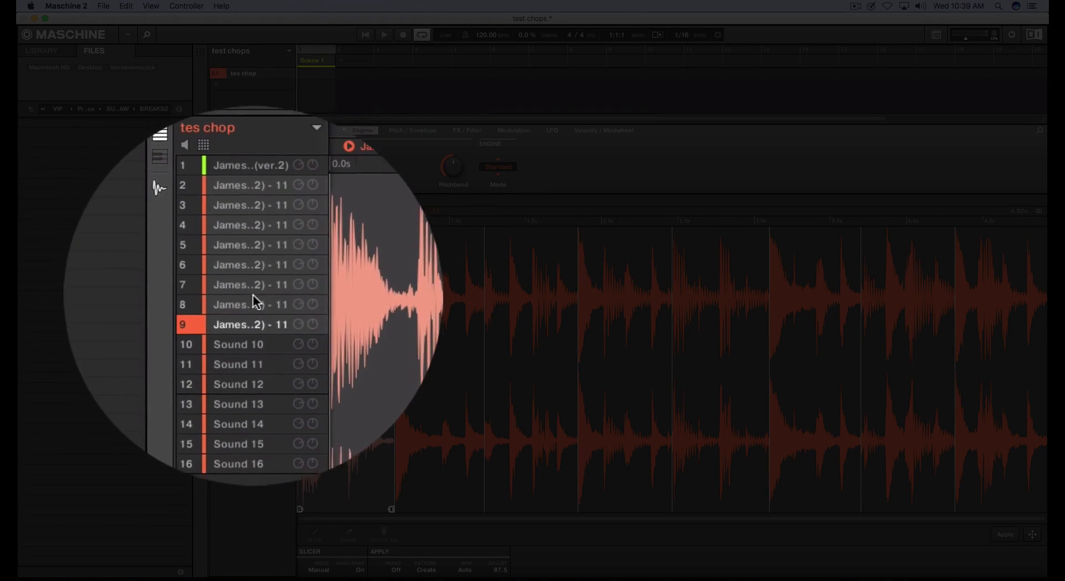
left_click(203, 169)
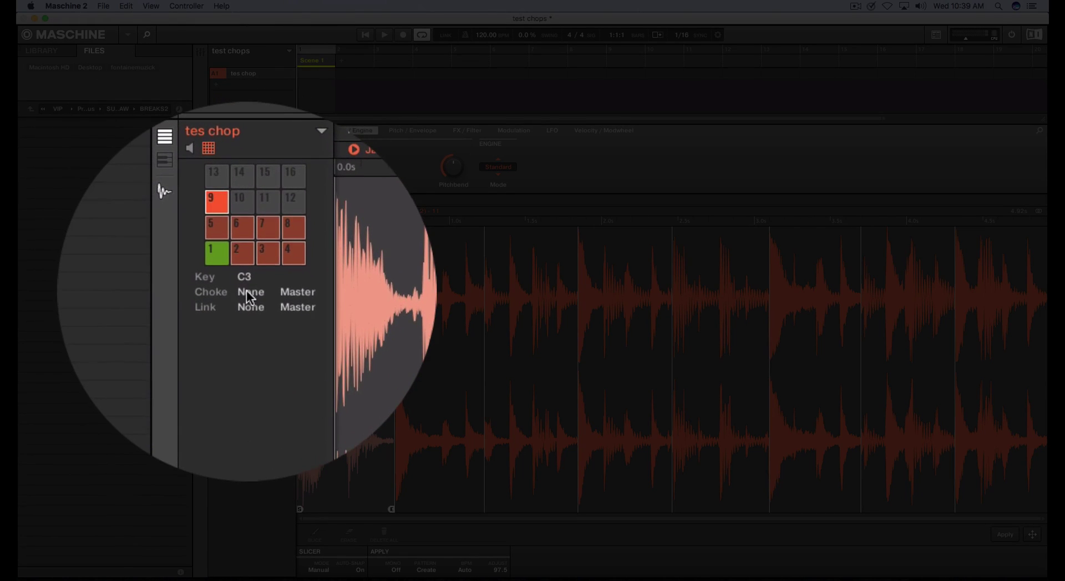
left_click(261, 322)
left_click(257, 324)
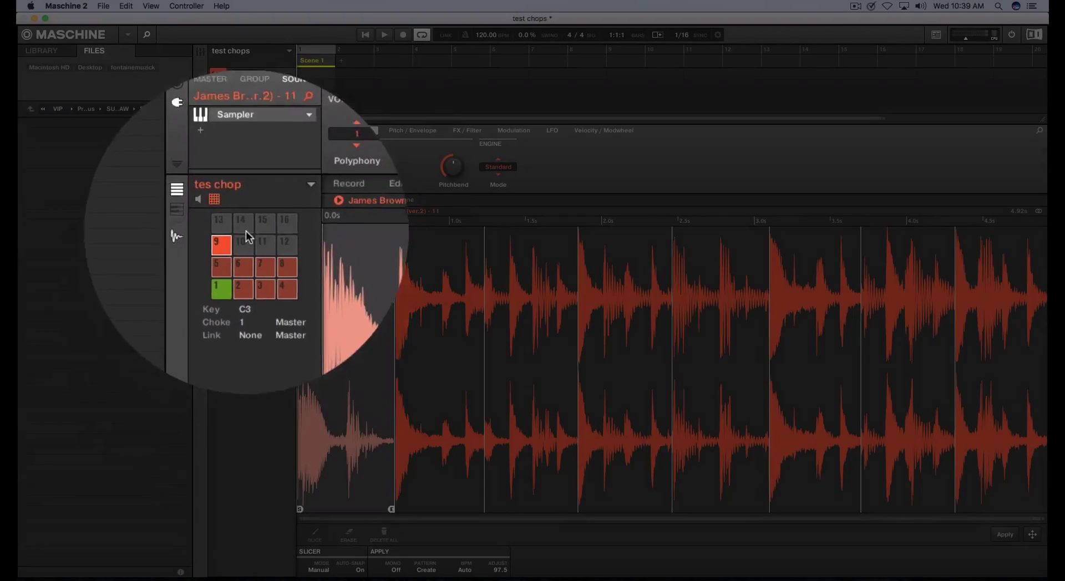
left_click(200, 203)
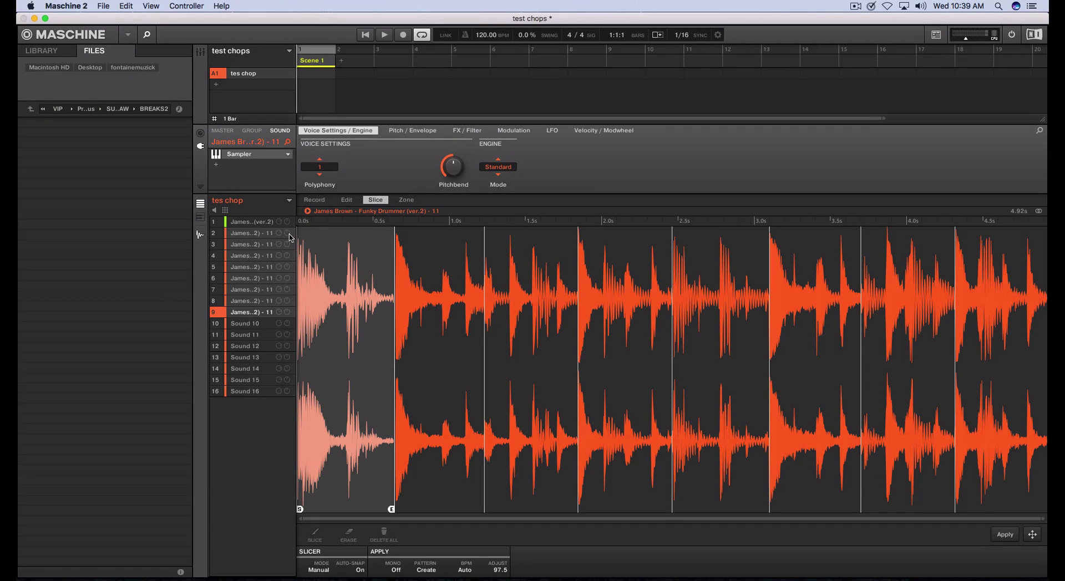
Step: Mute sound 1 and open the slice on sound 2 in the sample editor's Edit view
left_click(244, 323)
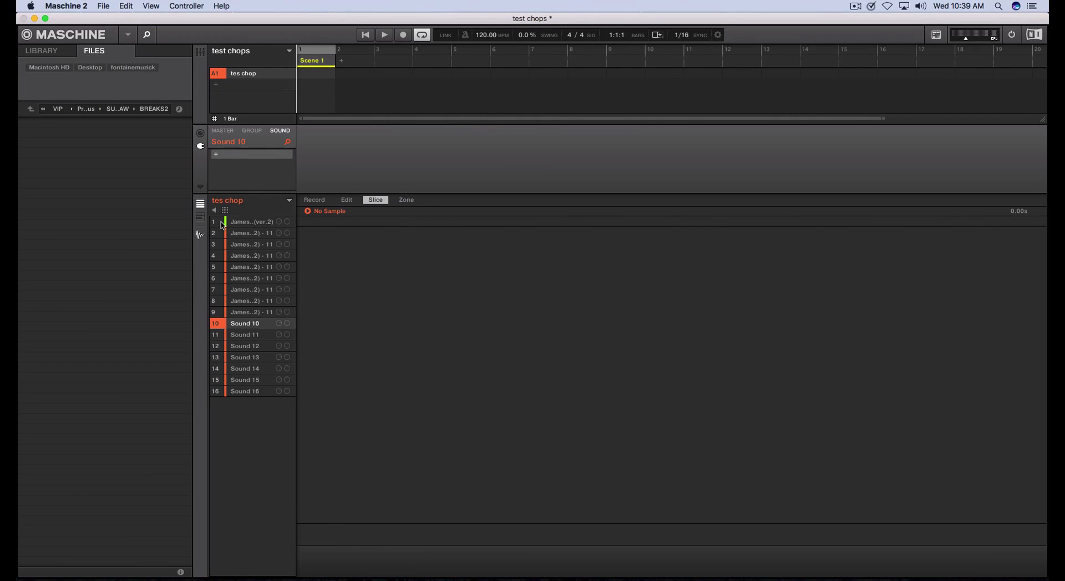
left_click(251, 237)
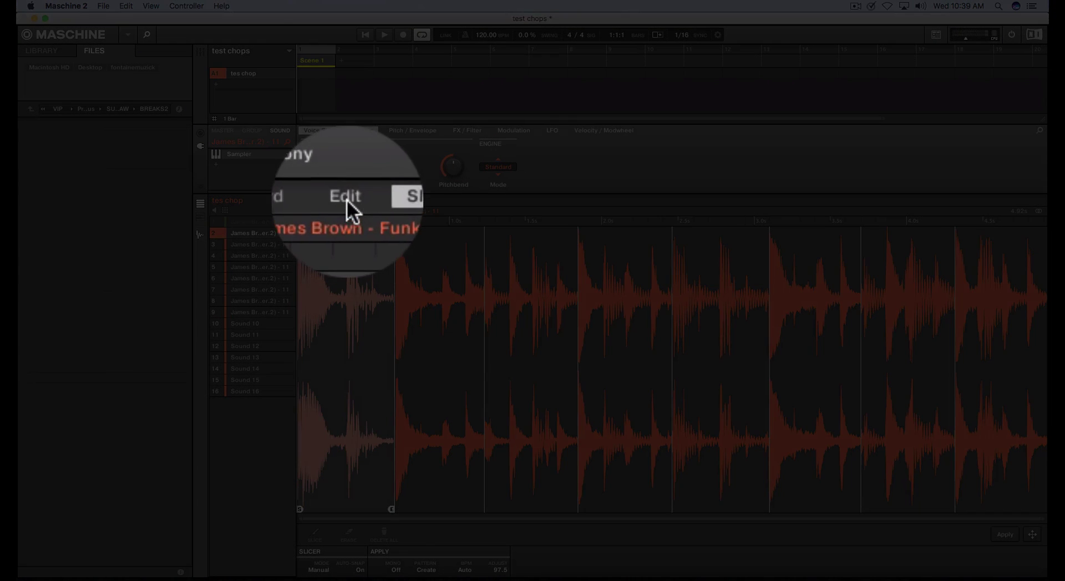
left_click(346, 198)
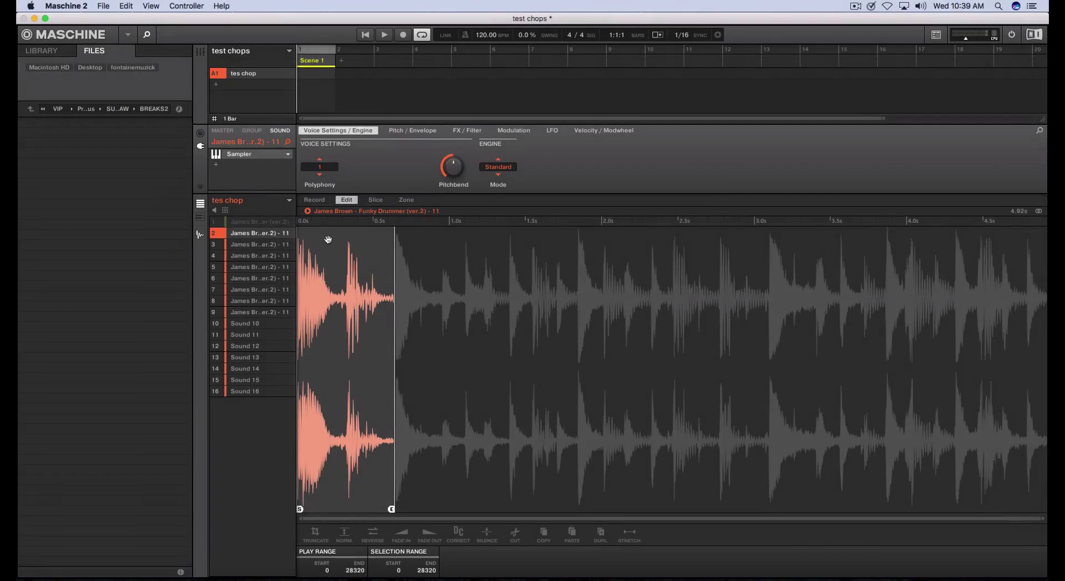
Step: Step through sounds 3 to 9 and back to sound 2, examining each slice's play range in the waveform
left_click(267, 246)
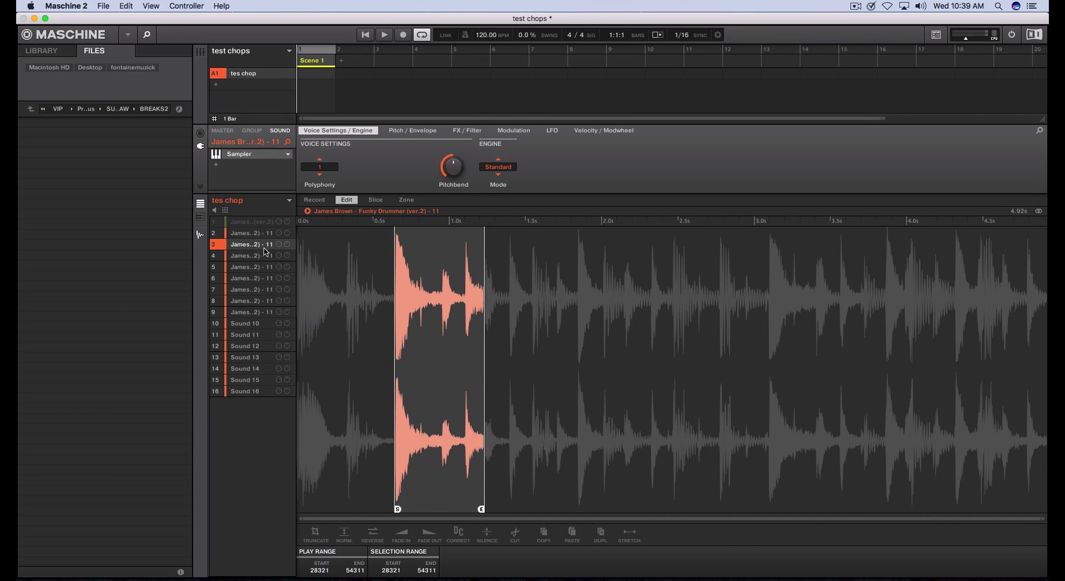
left_click(260, 257)
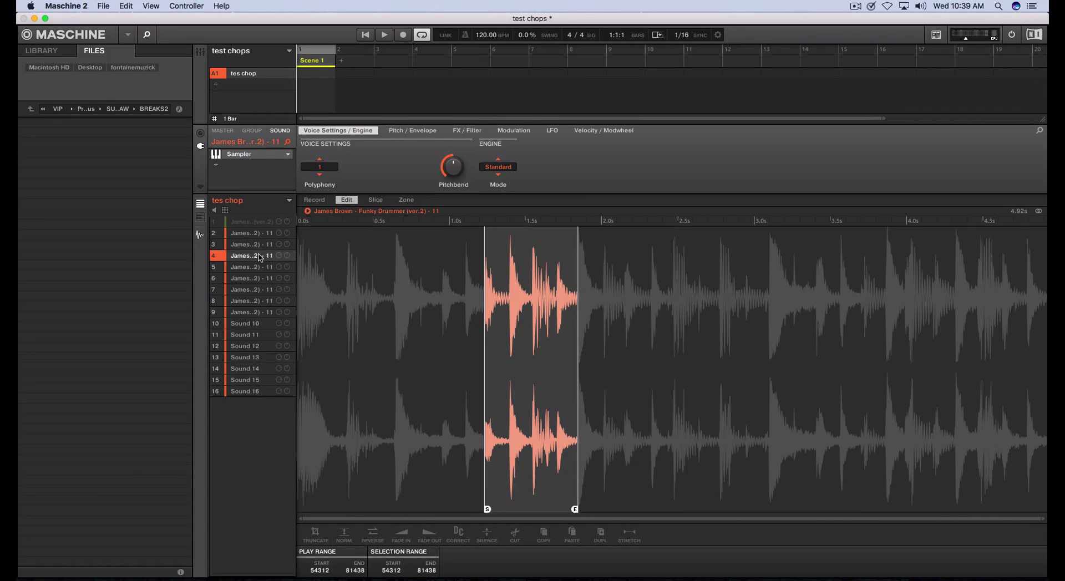
key("Down")
key("Down")
key("Down")
key("Down")
key("Down")
key("Up")
key("Up")
key("Up")
key("Up")
key("Up")
key("Up")
key("Up")
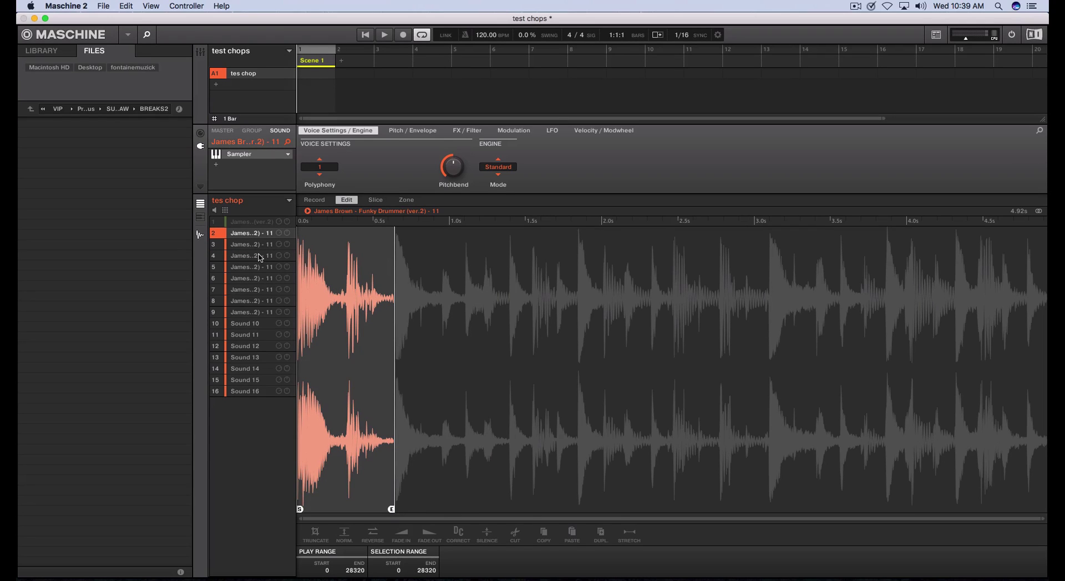
Step: Fine-tune sound 3's slice to a play range from 28409 to 54123, and select sound 4
key("super+equal")
key("super+equal")
key("super+equal")
key("super+equal")
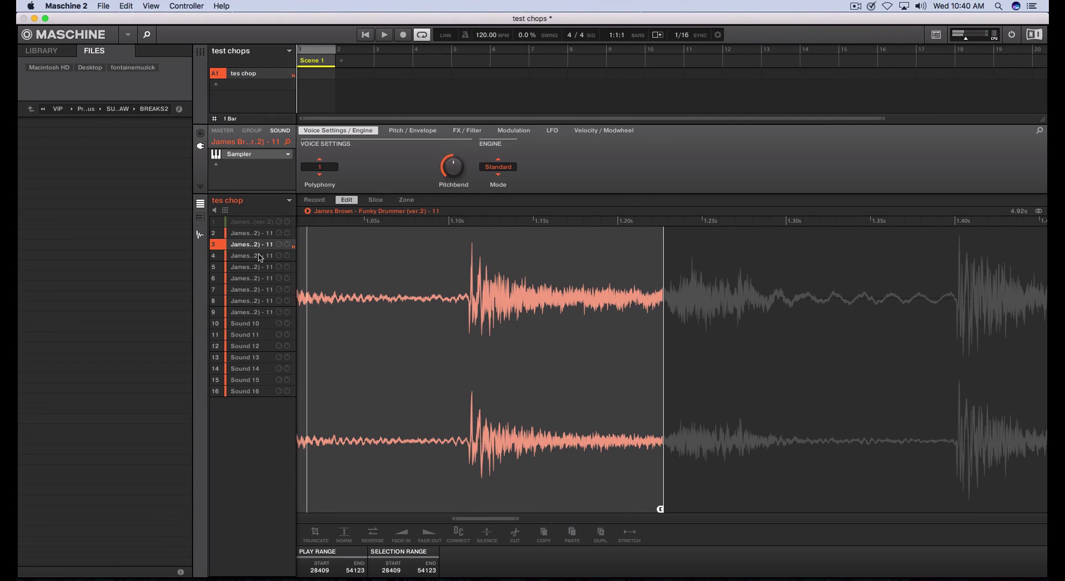
left_click(261, 258)
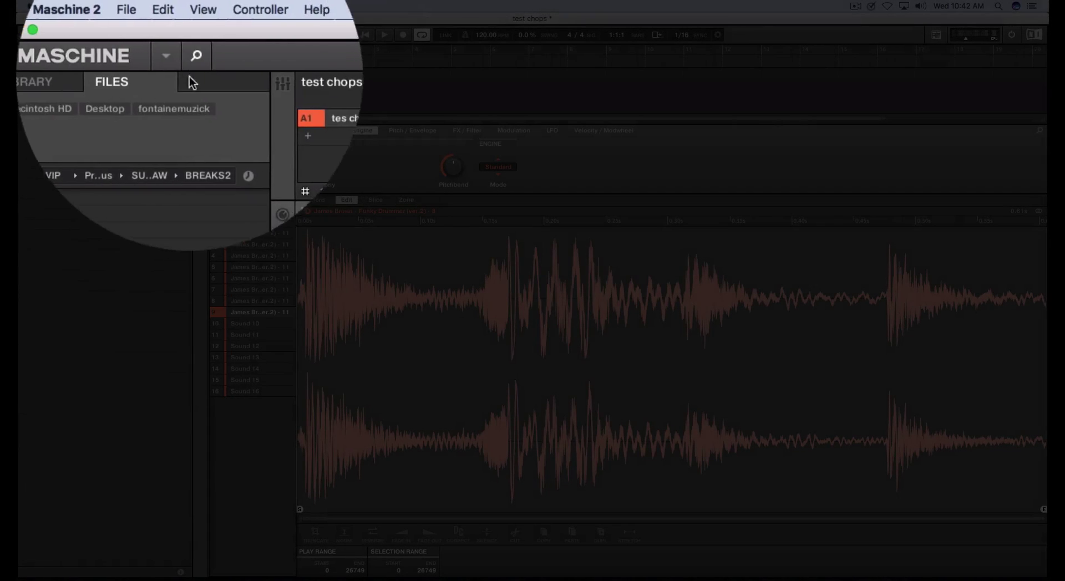
Step: Open the Audio page of Maschine's preferences
left_click(128, 35)
mouse_move(194, 83)
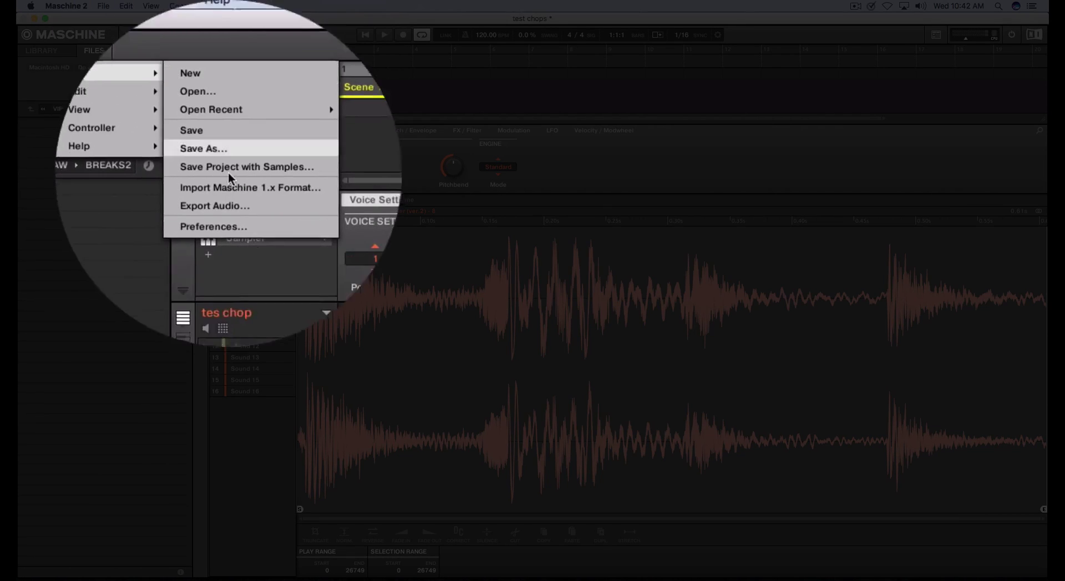
left_click(221, 176)
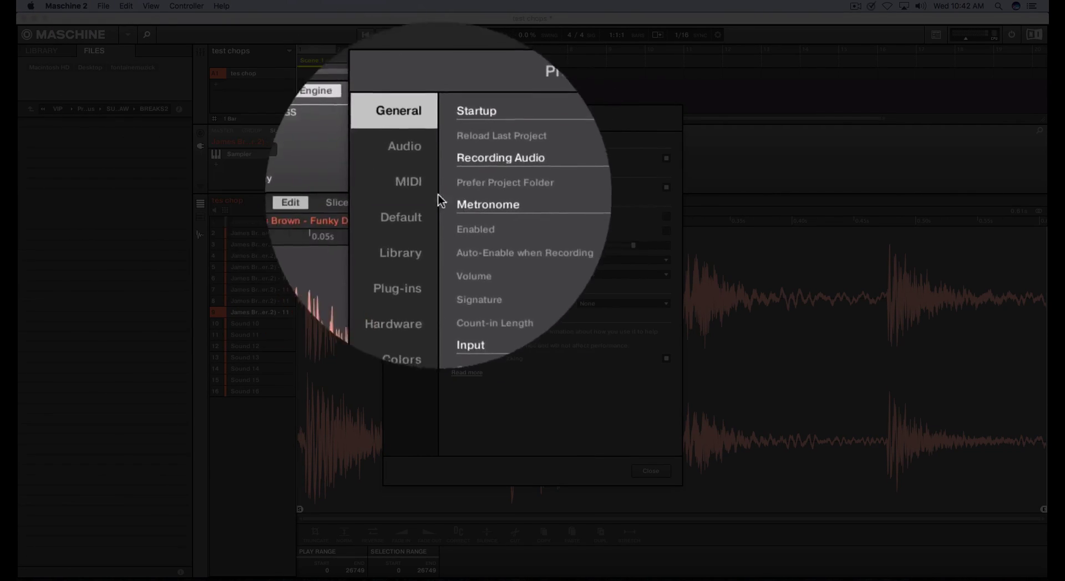
left_click(416, 176)
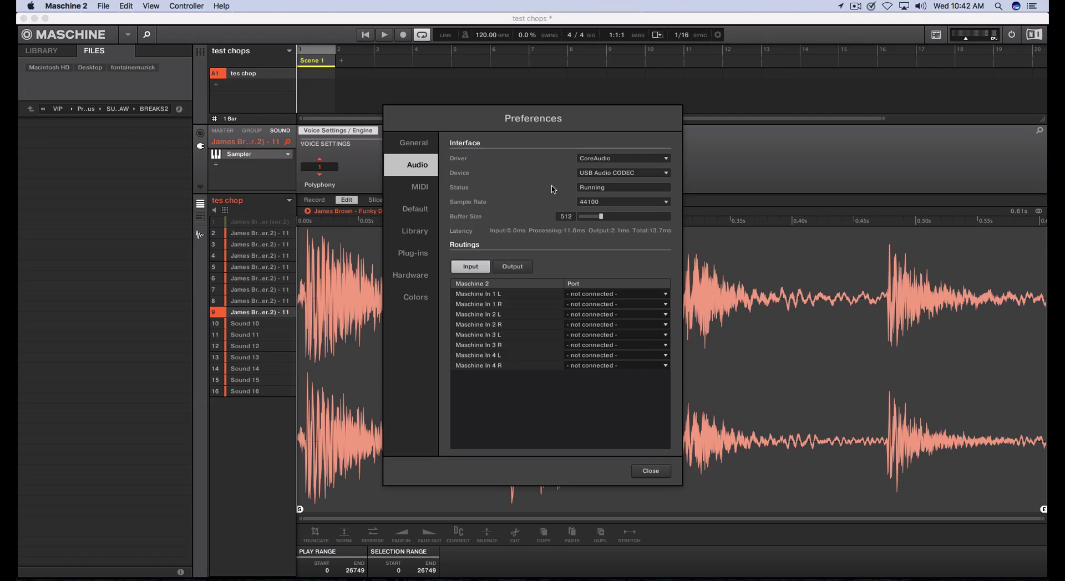
Step: Inspect the available sample rates without changing the setting, and show the output routings
left_click(663, 202)
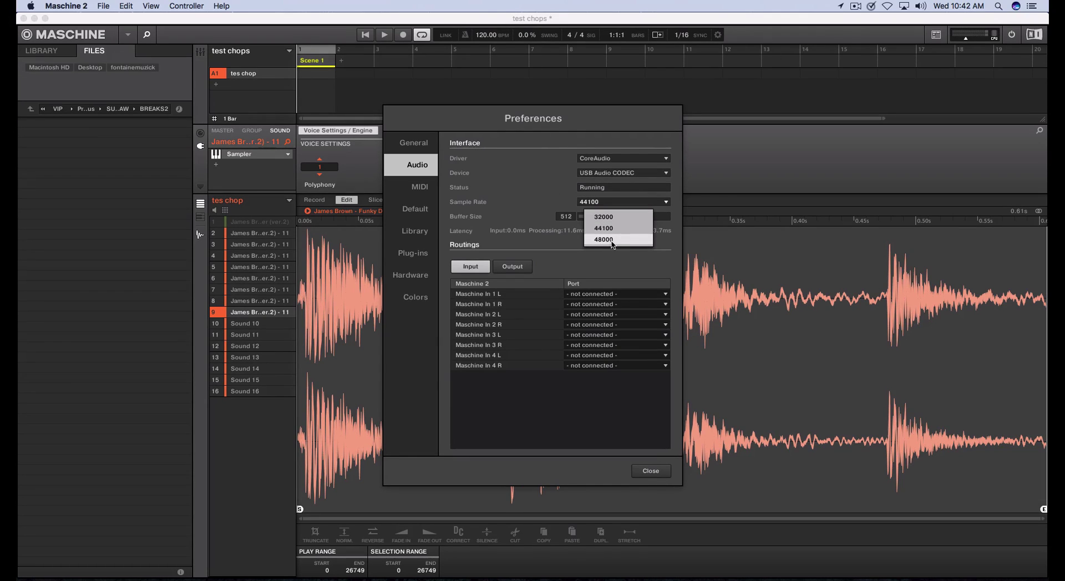
left_click(554, 200)
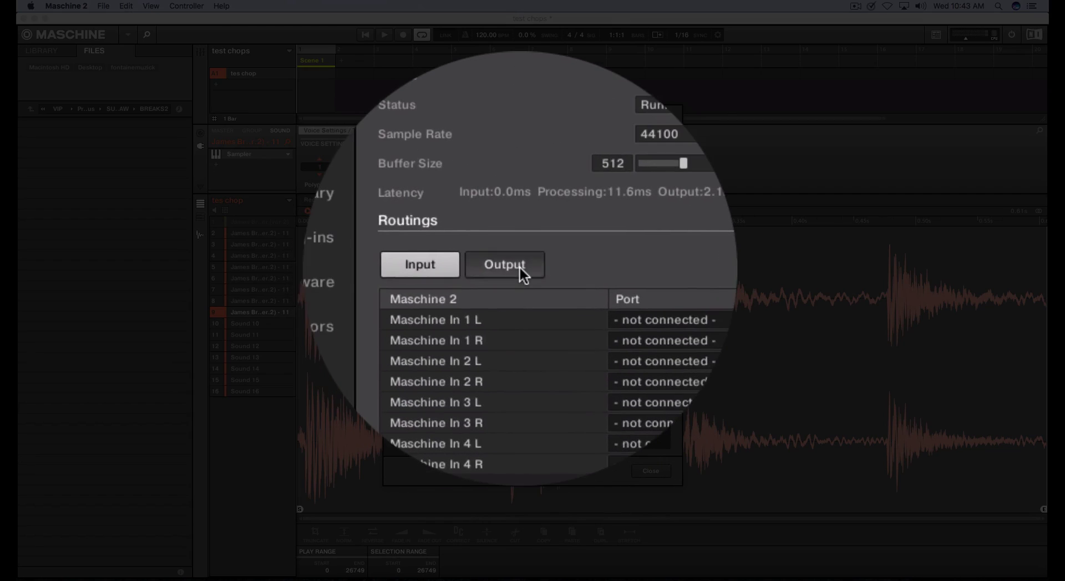
left_click(519, 267)
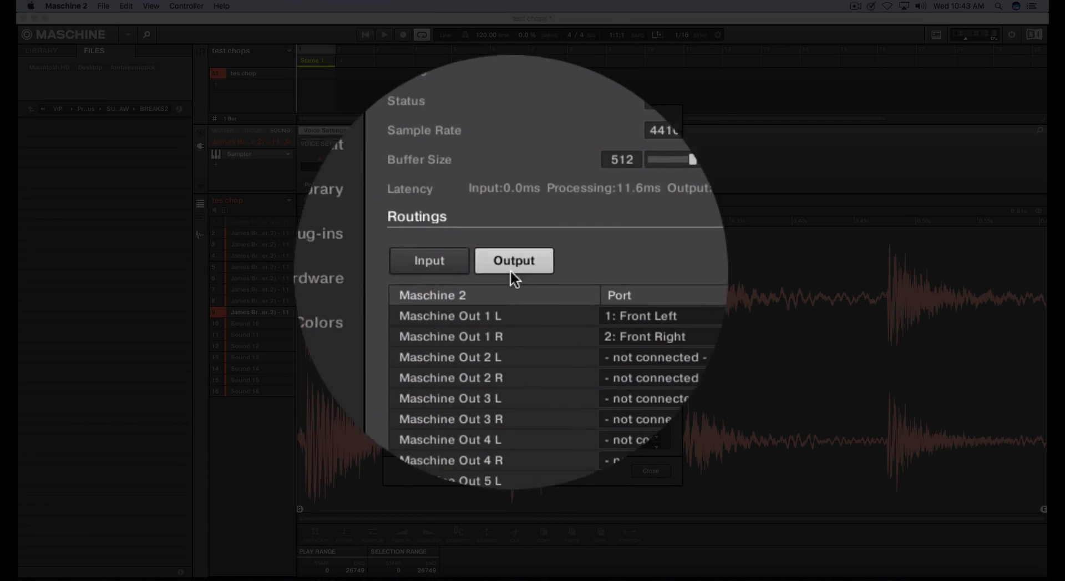
Step: Show the audio input routings and close Maschine's preferences
left_click(478, 270)
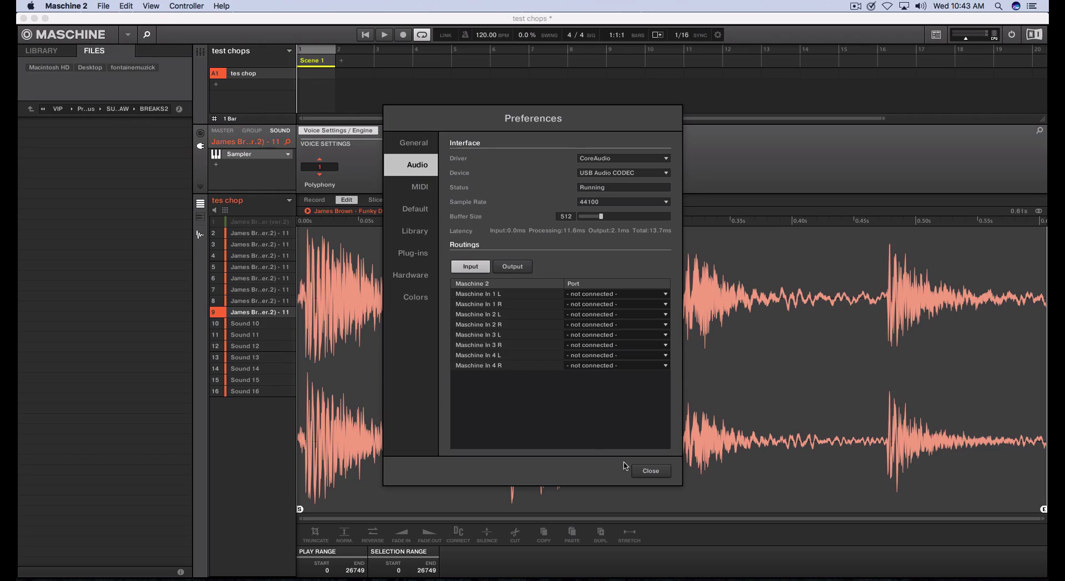
left_click(644, 472)
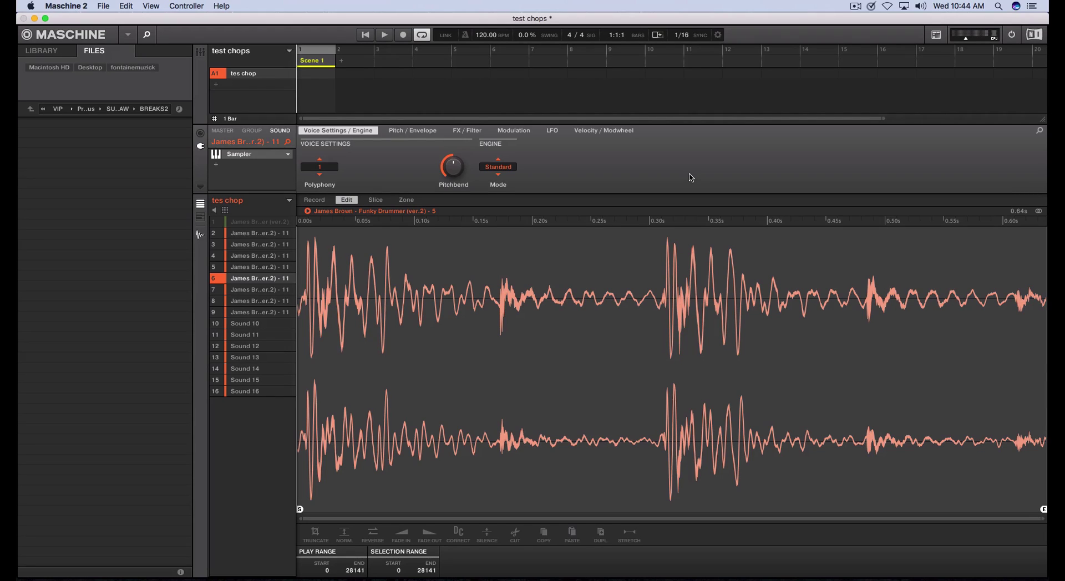
Step: Minimize the Maschine window and reveal the Maschine 2 application file in Finder
left_click(35, 19)
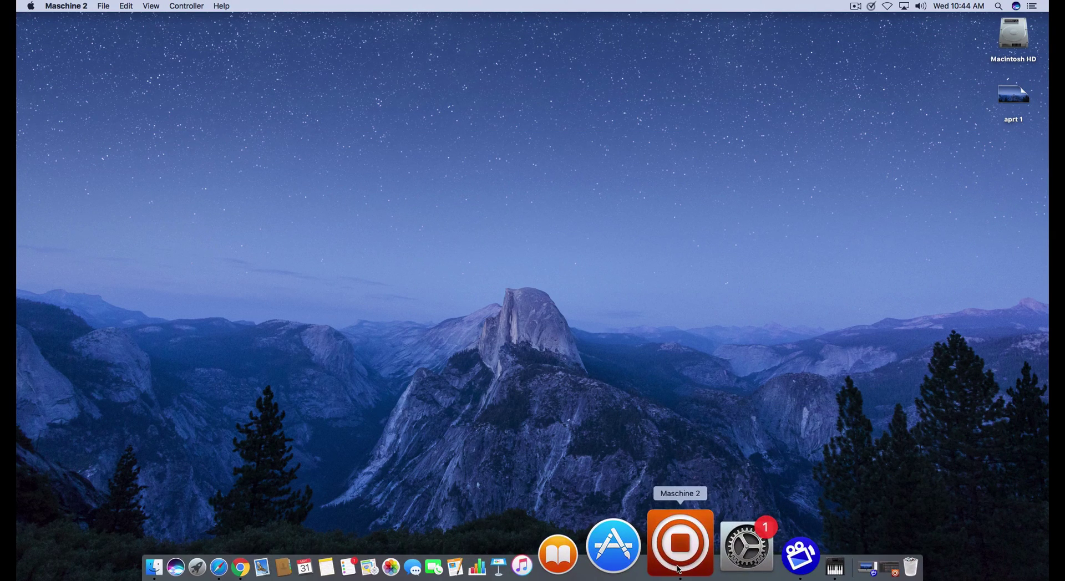
right_click(679, 568)
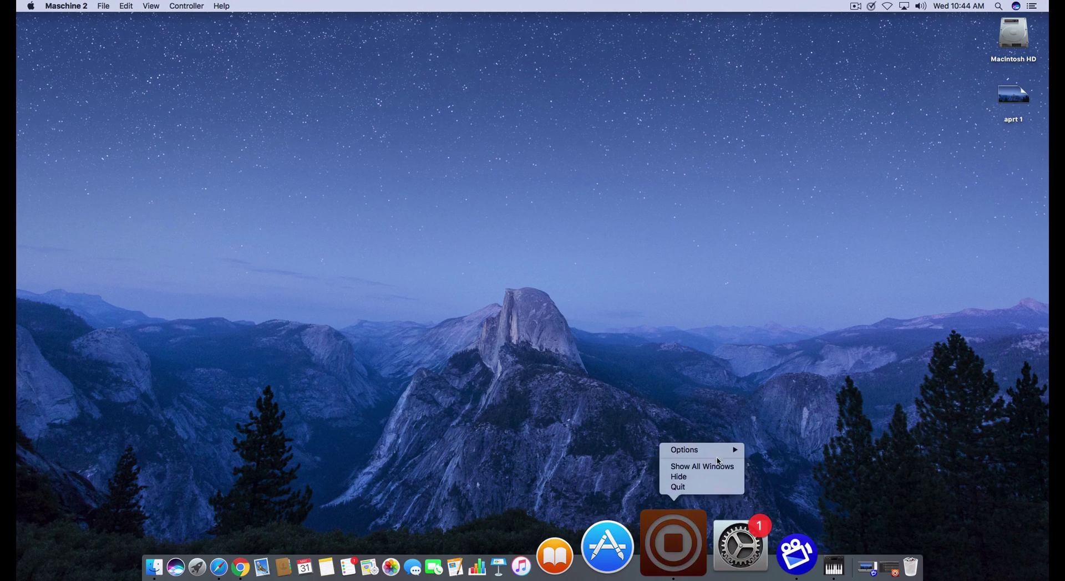
mouse_move(719, 455)
left_click(773, 475)
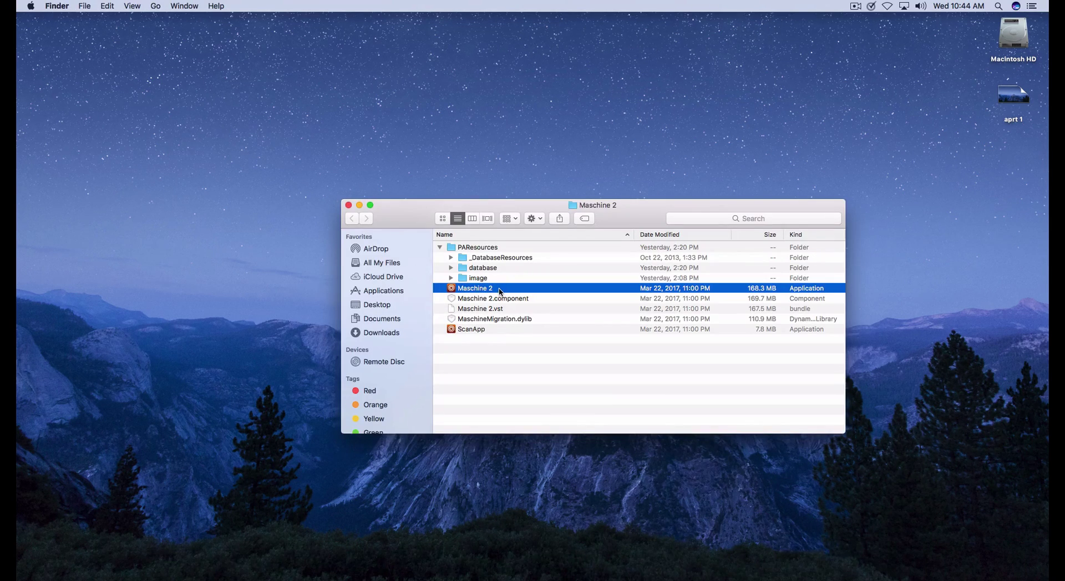
Step: In the Maschine 2 application's file info, turn off Open in 32-bit mode, and close the Finder windows
right_click(500, 293)
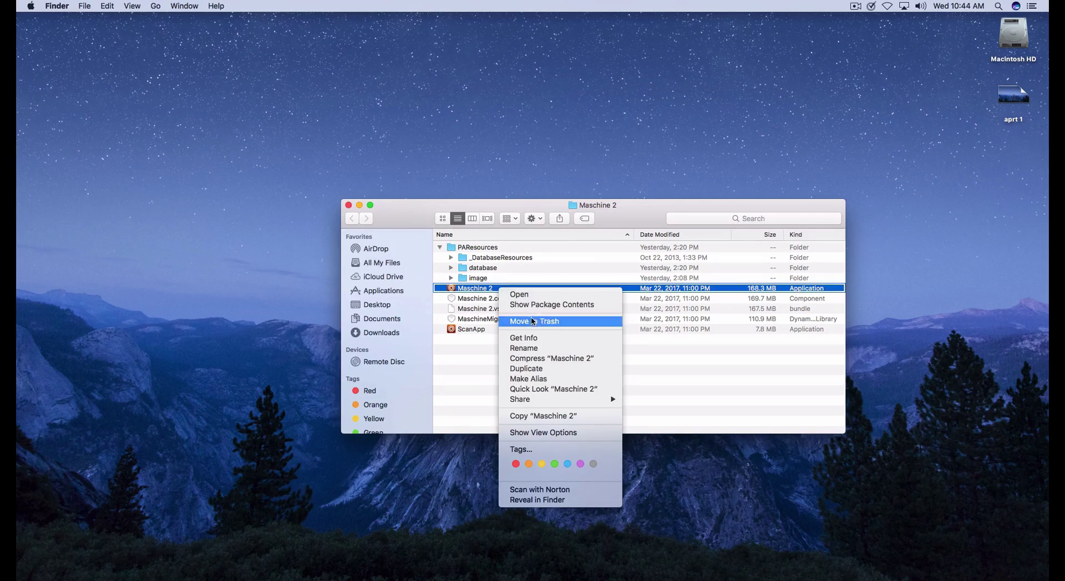
left_click(530, 339)
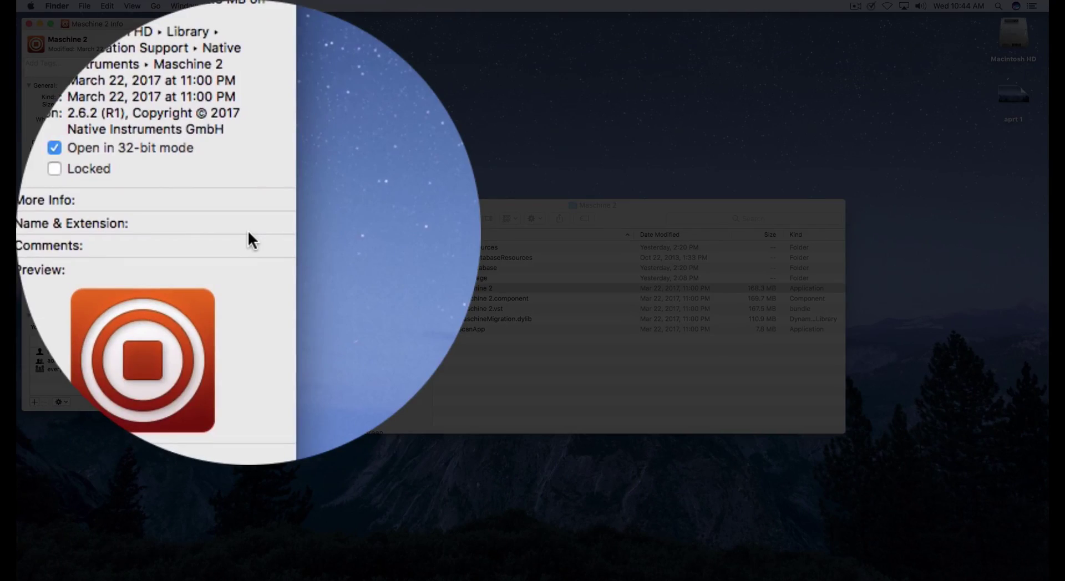
left_click(135, 231)
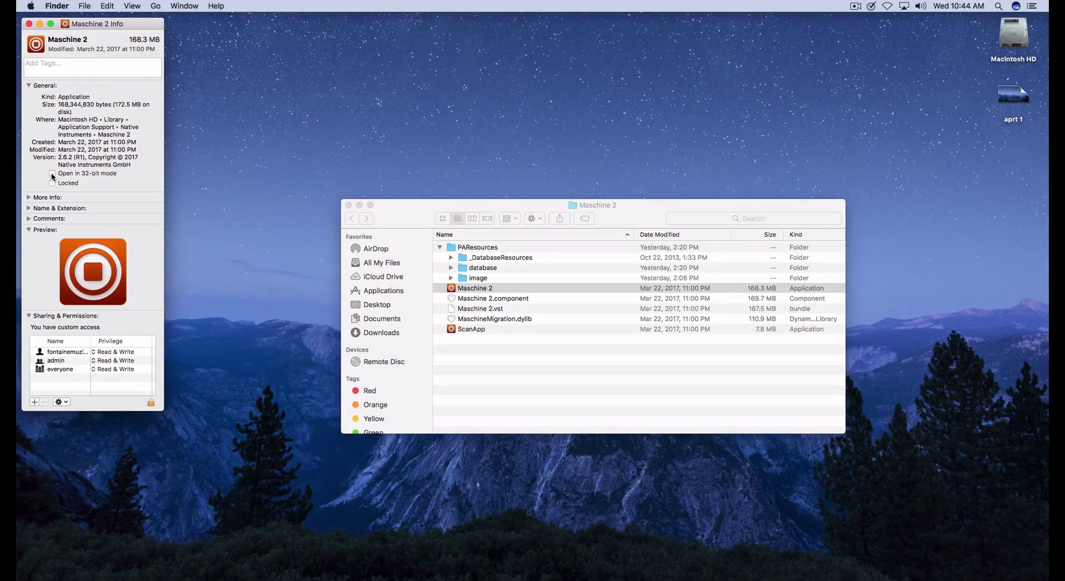
left_click(112, 176)
left_click_drag(102, 26, 381, 114)
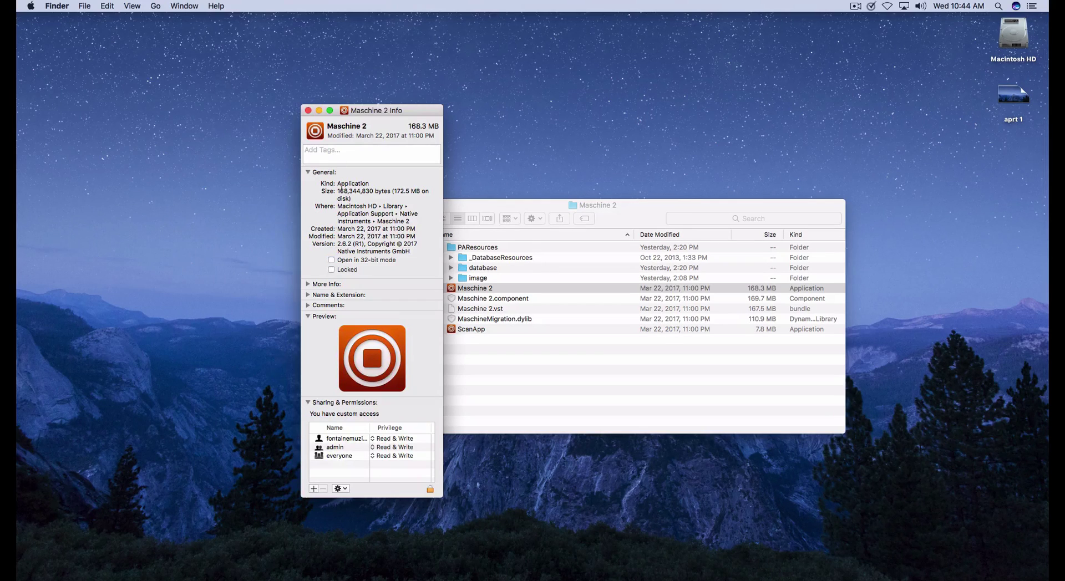
left_click(308, 111)
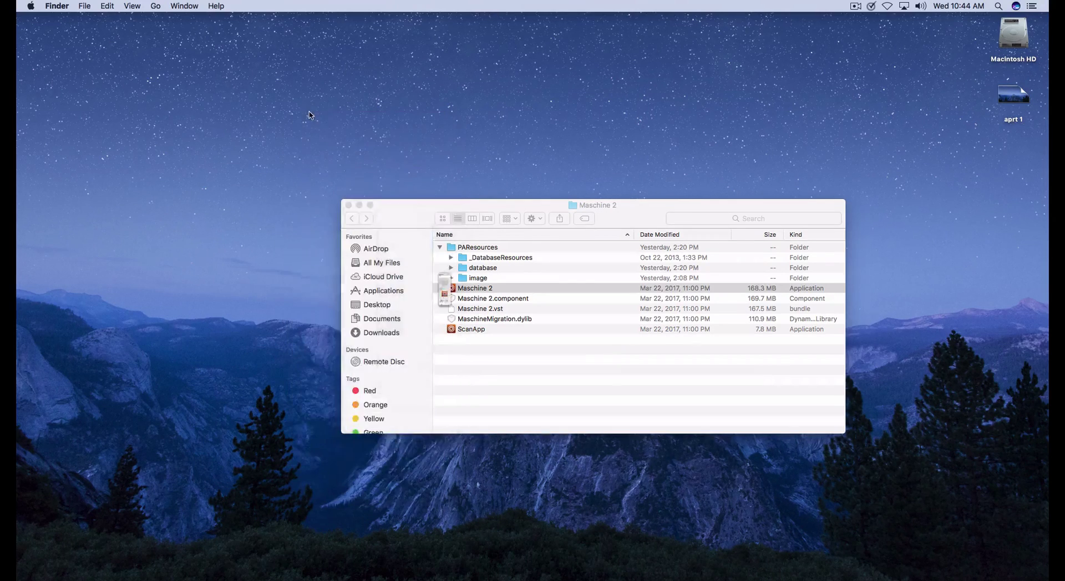
left_click(348, 205)
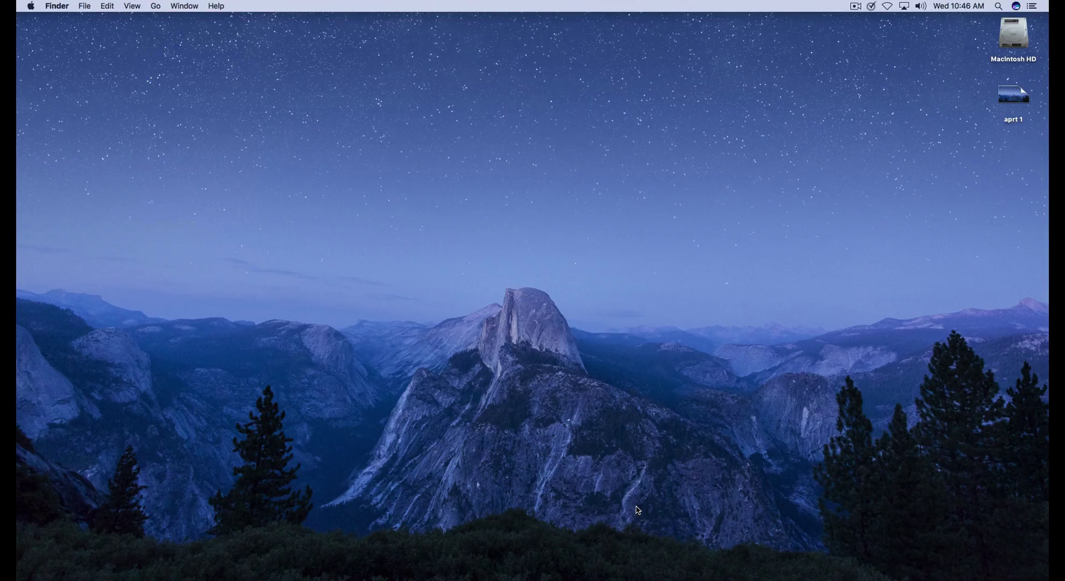
Step: Examine which app download sources are allowed in the General section of System Preferences' Security & Privacy, and close the window
mouse_move(638, 578)
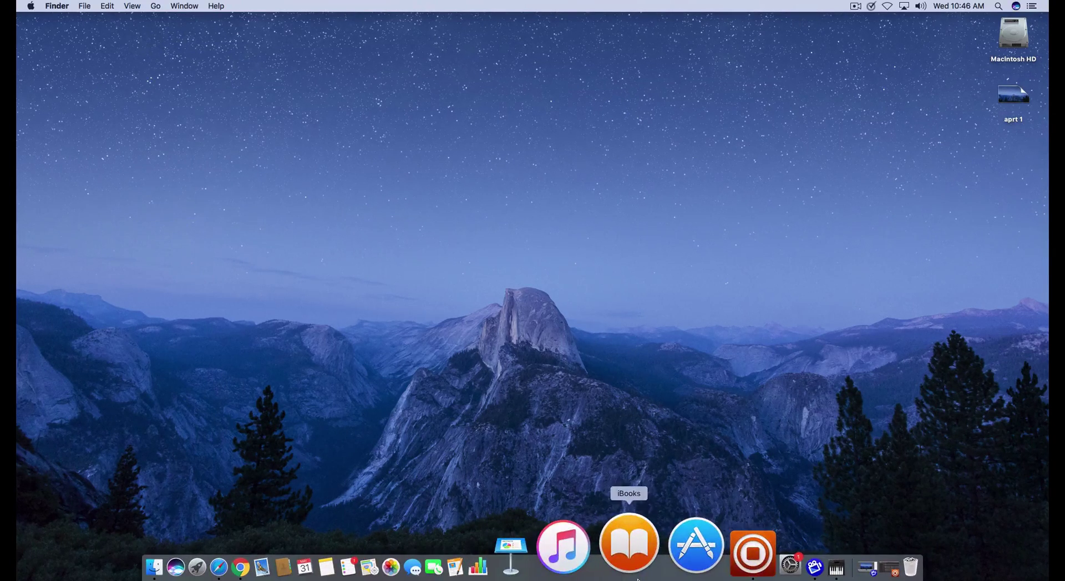
left_click(699, 552)
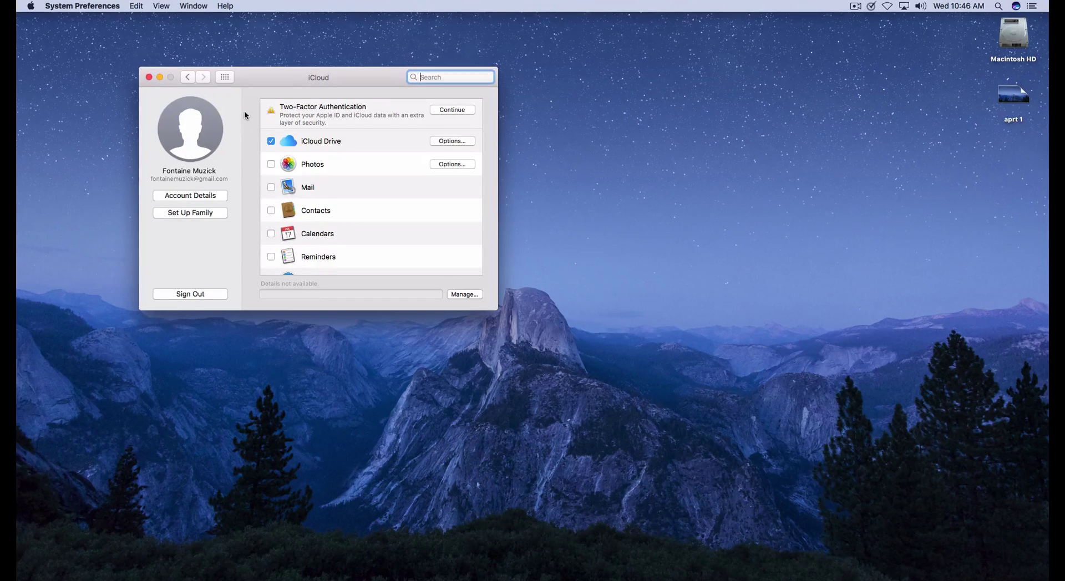
left_click(225, 77)
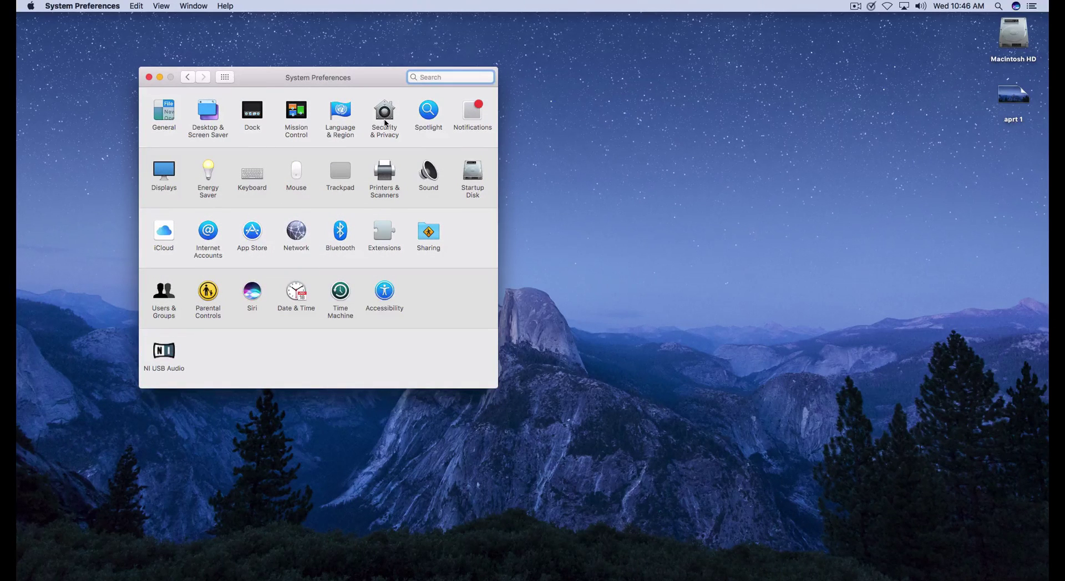
left_click(384, 113)
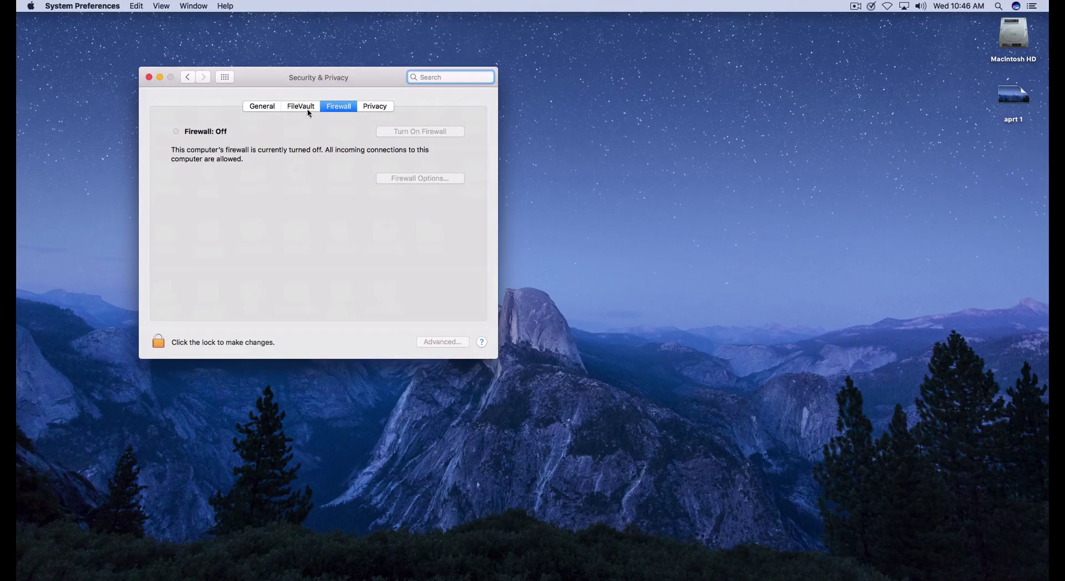
left_click(262, 108)
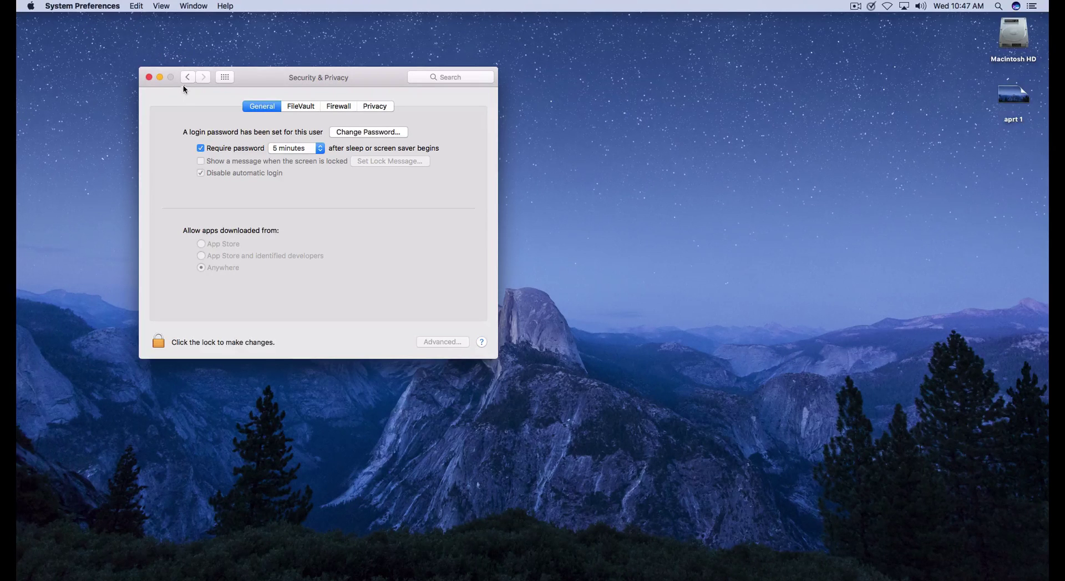
left_click(160, 77)
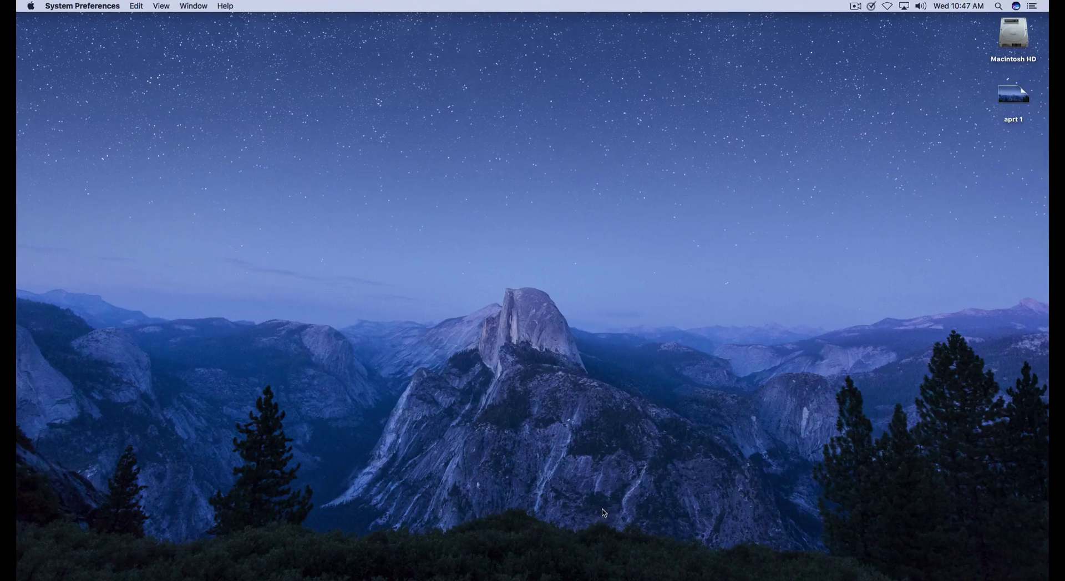
mouse_move(646, 572)
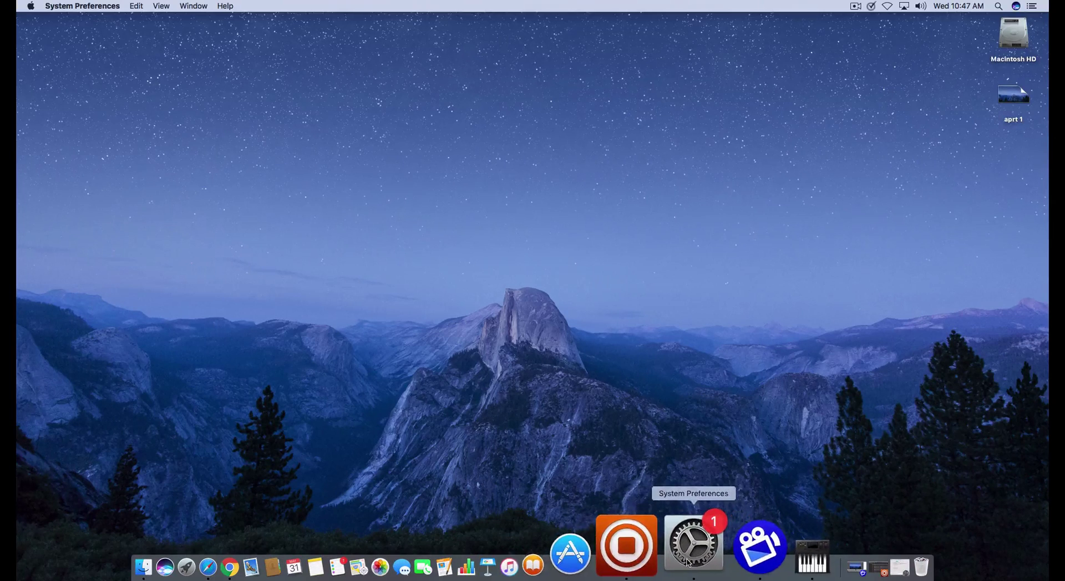
left_click(688, 563)
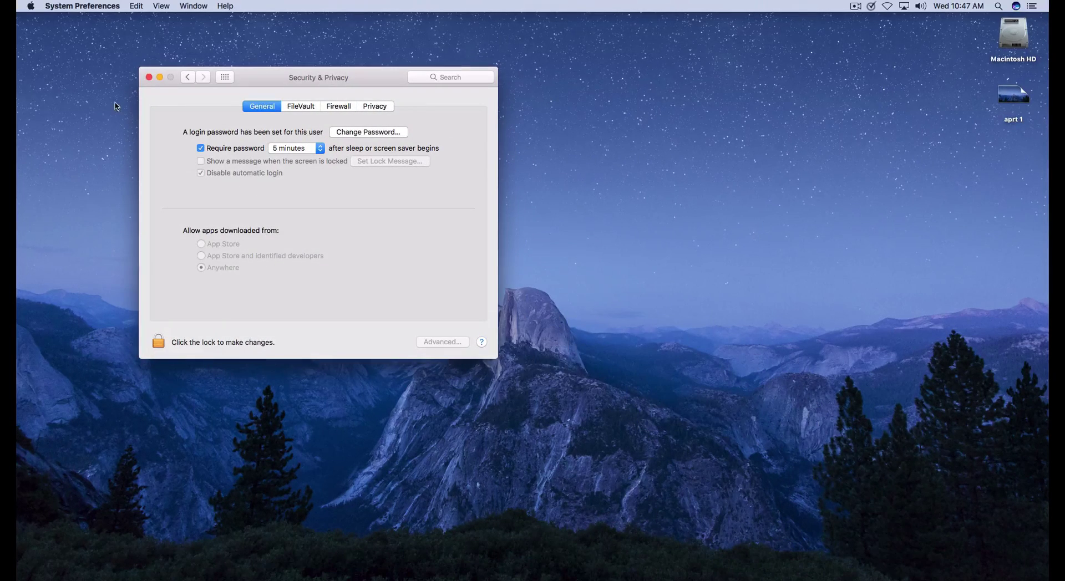
left_click(149, 77)
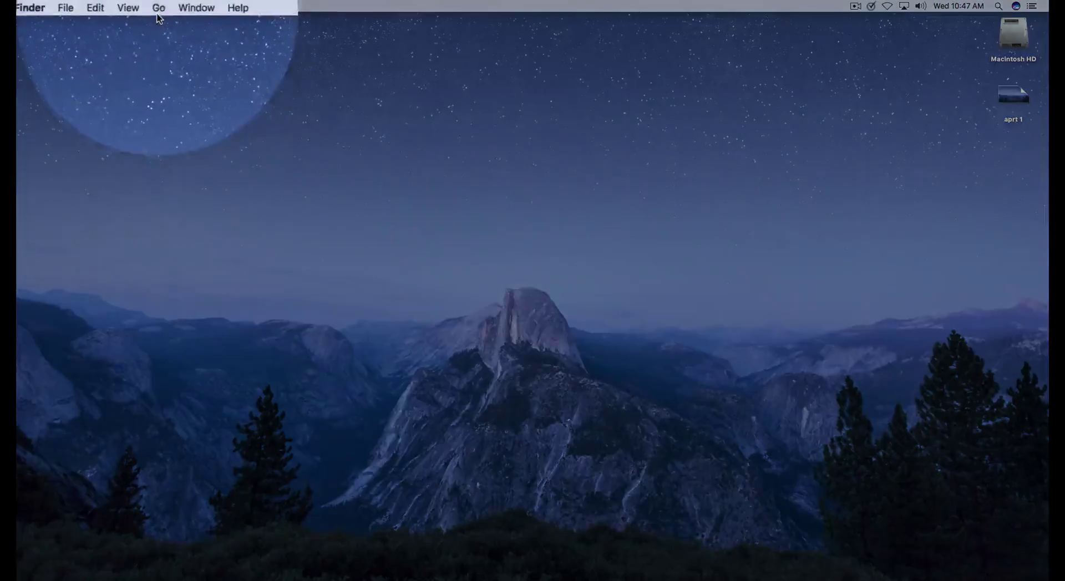
Step: Open Terminal from the Utilities folder, run sudo spctl --master-enable with the account password, and close the Terminal window
left_click(156, 6)
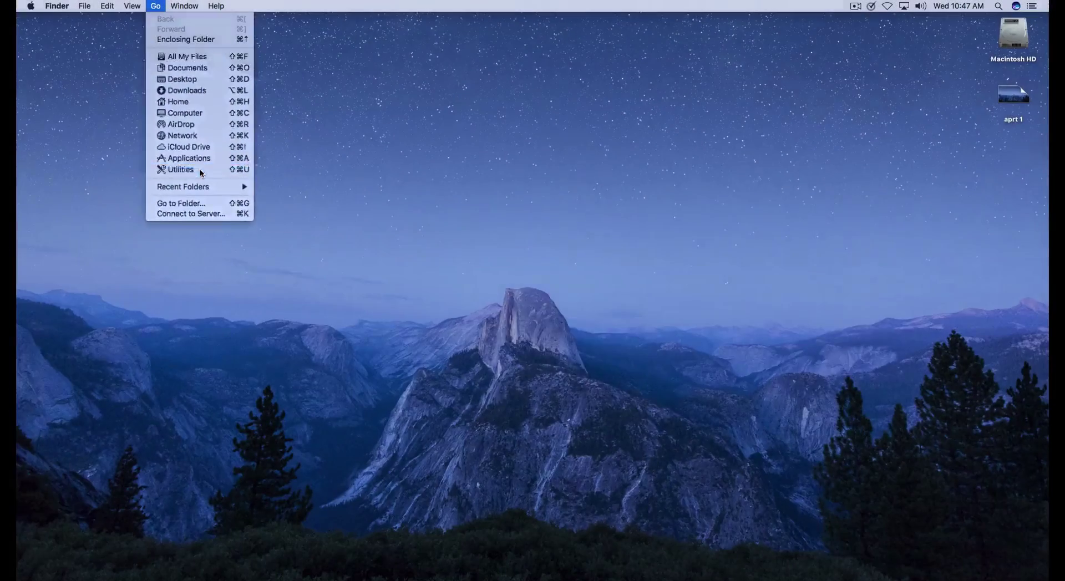
left_click(201, 172)
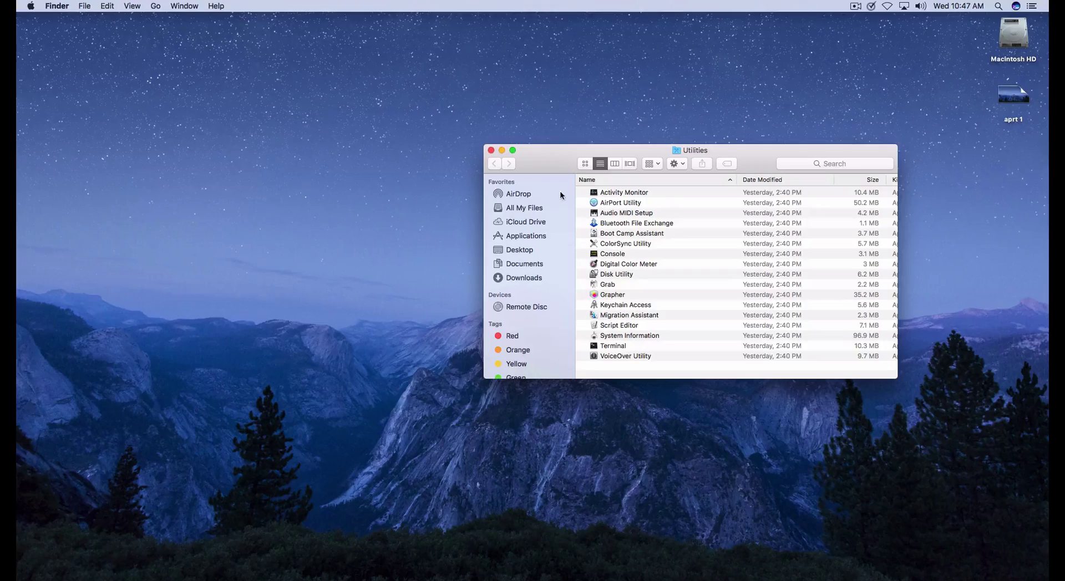
double_click(614, 347)
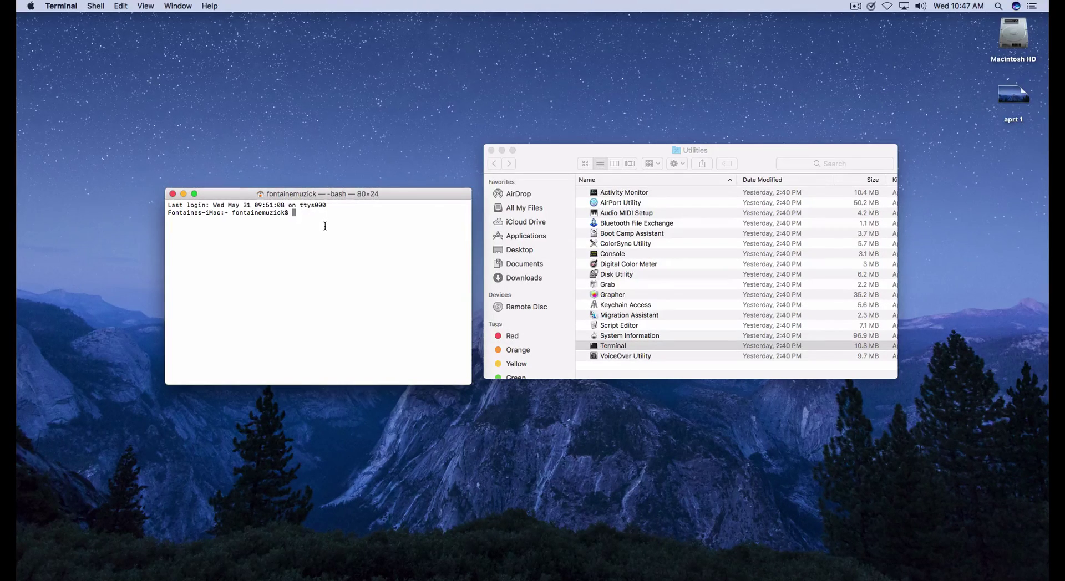
type("sudo spctl --master-enable")
key("Return")
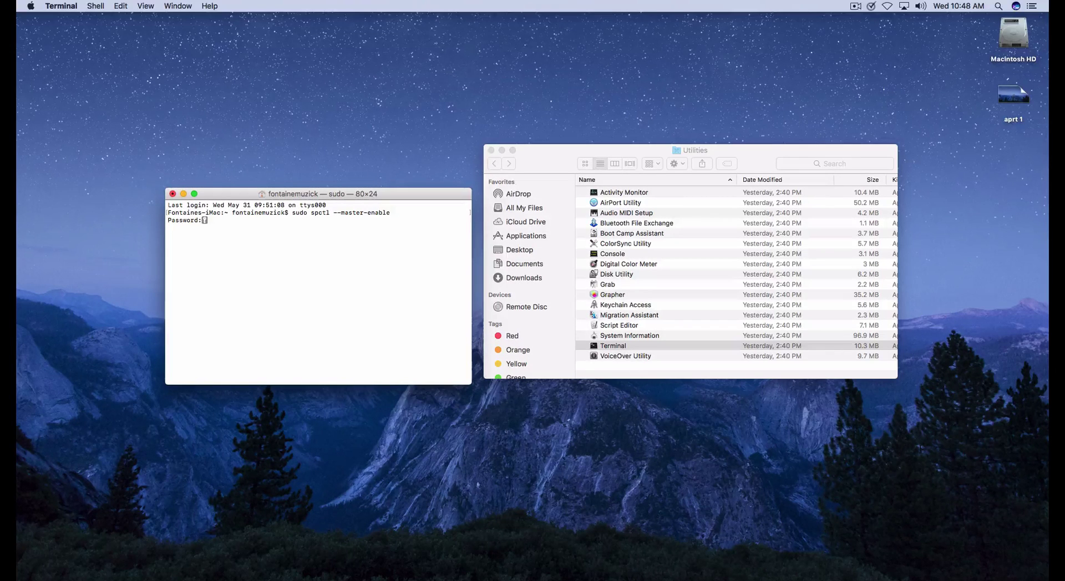
key("Return")
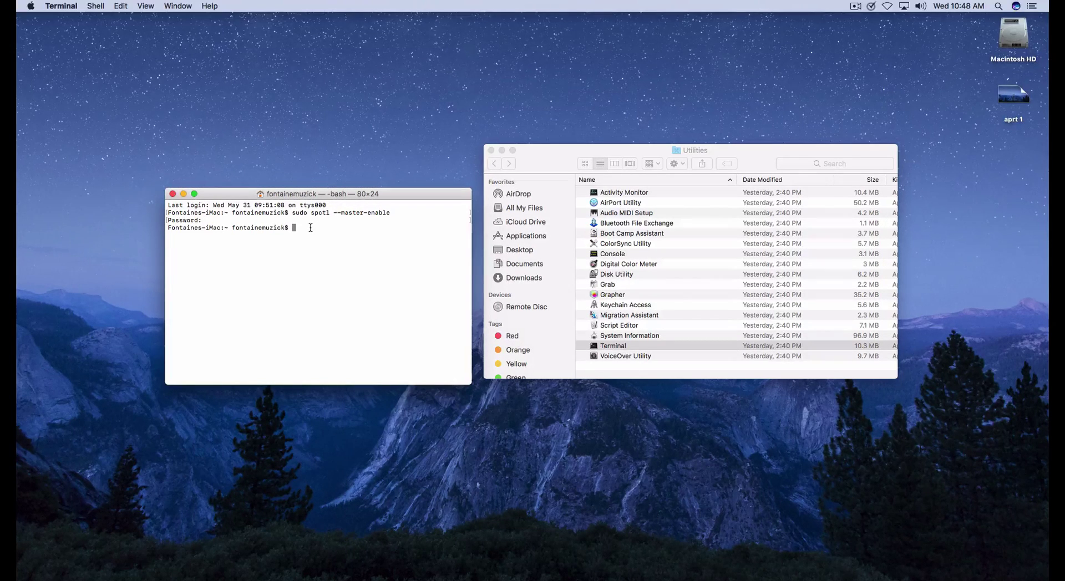
left_click(172, 194)
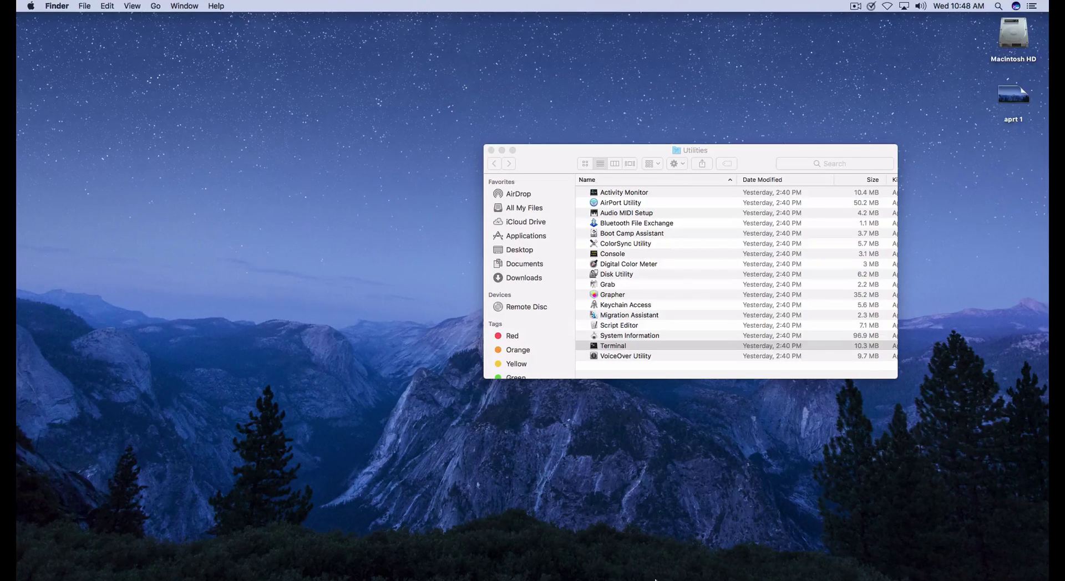
Step: Reopen Security & Privacy in System Preferences to check the allowed app sources again
left_click(688, 560)
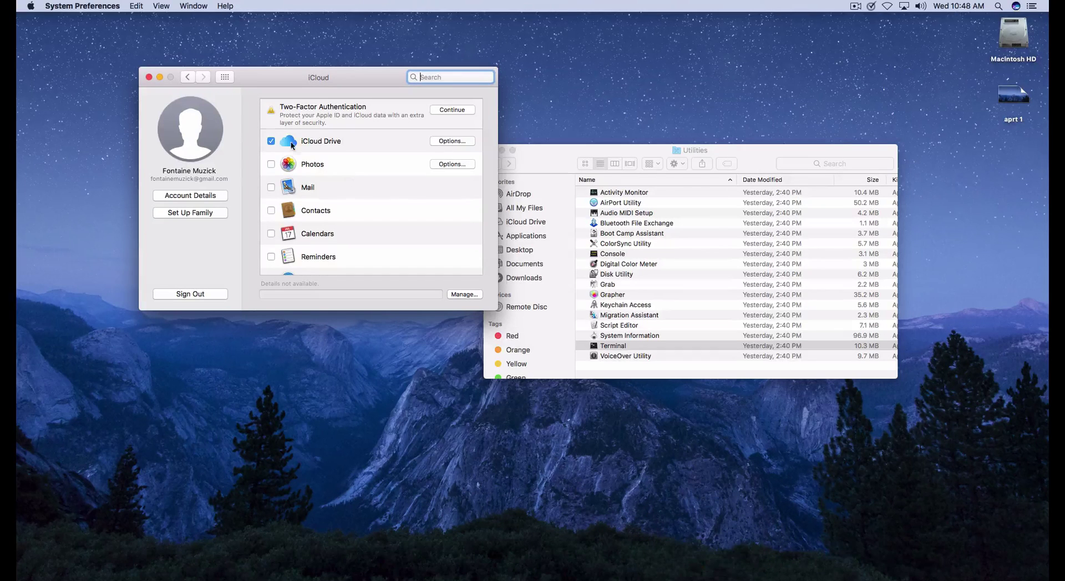
left_click(223, 78)
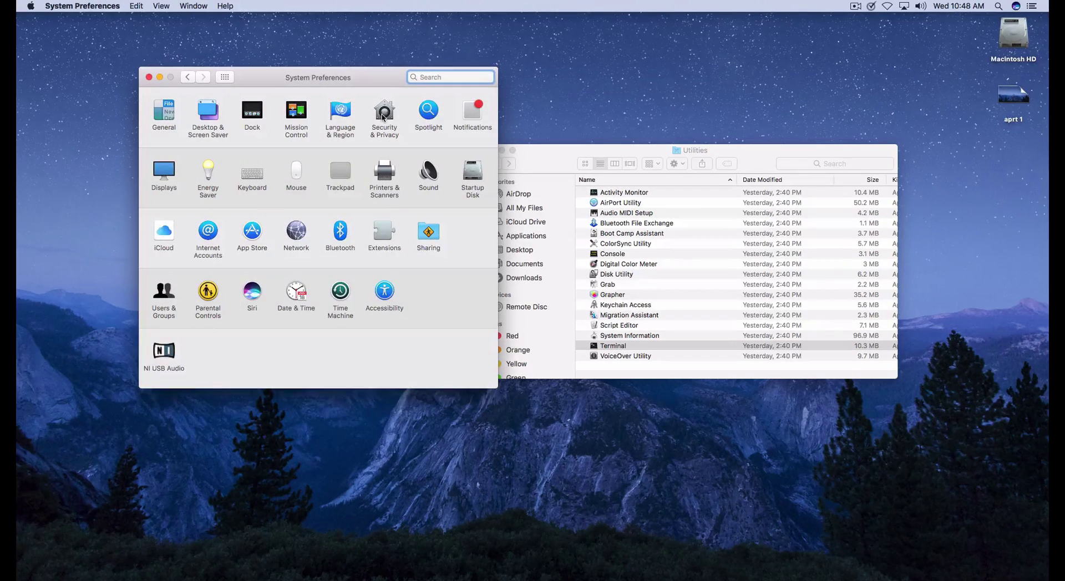
left_click(382, 114)
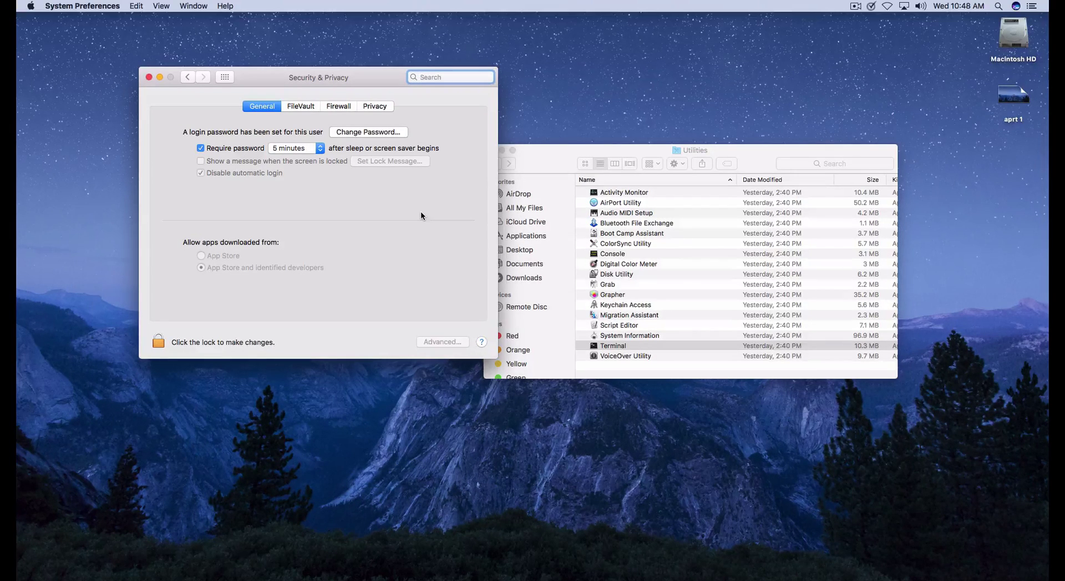
Step: Start a new Terminal session from Utilities, run sudo spctl --master-disable with the account password, and close the Terminal window
left_click_drag(577, 149, 619, 135)
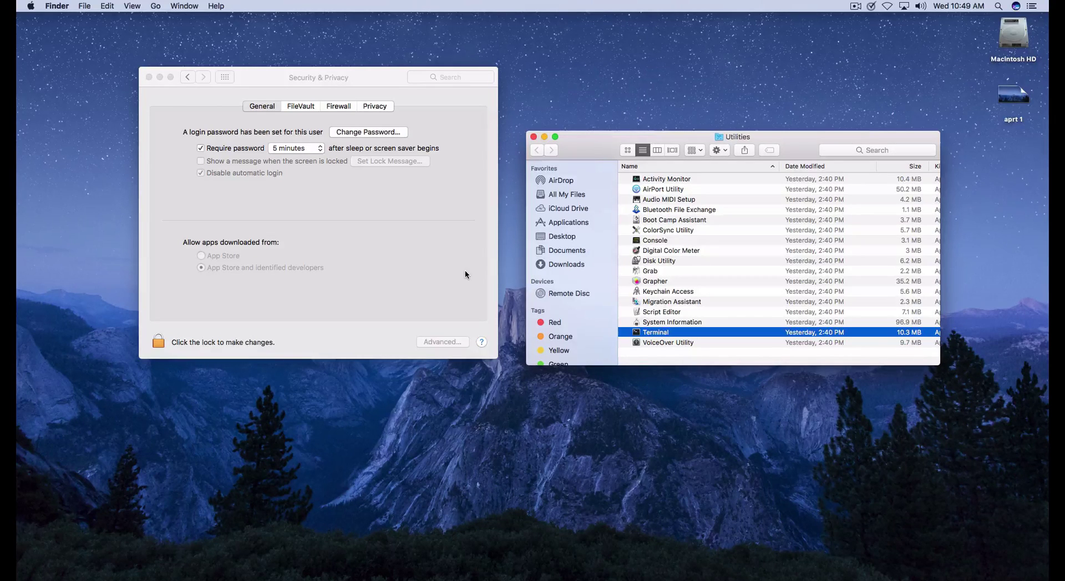
double_click(655, 335)
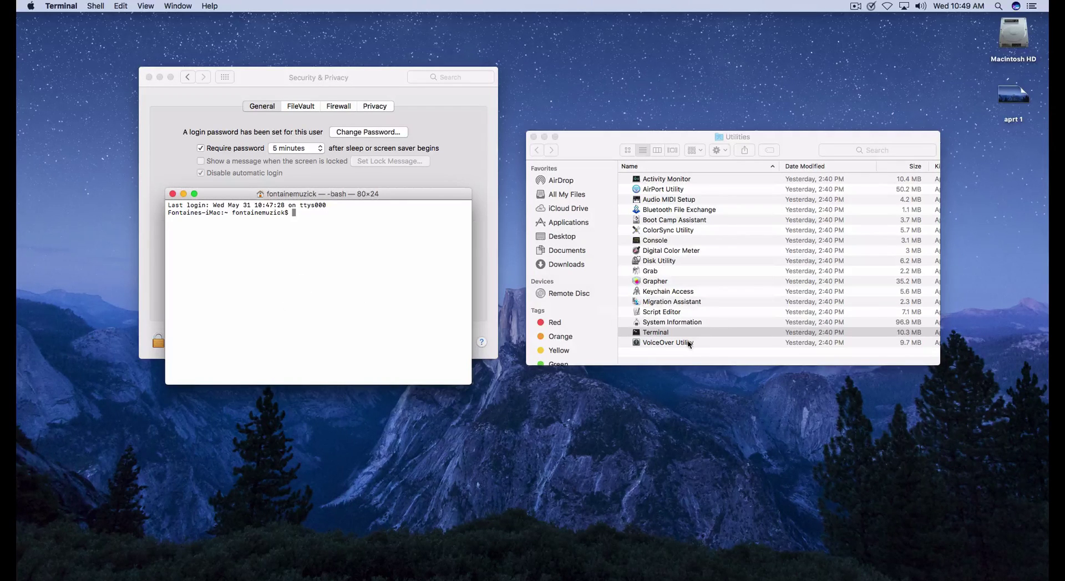
type("SUDO")
key("BackSpace")
key("BackSpace")
key("BackSpace")
key("BackSpace")
type("sudo")
type("spctl --master-disable")
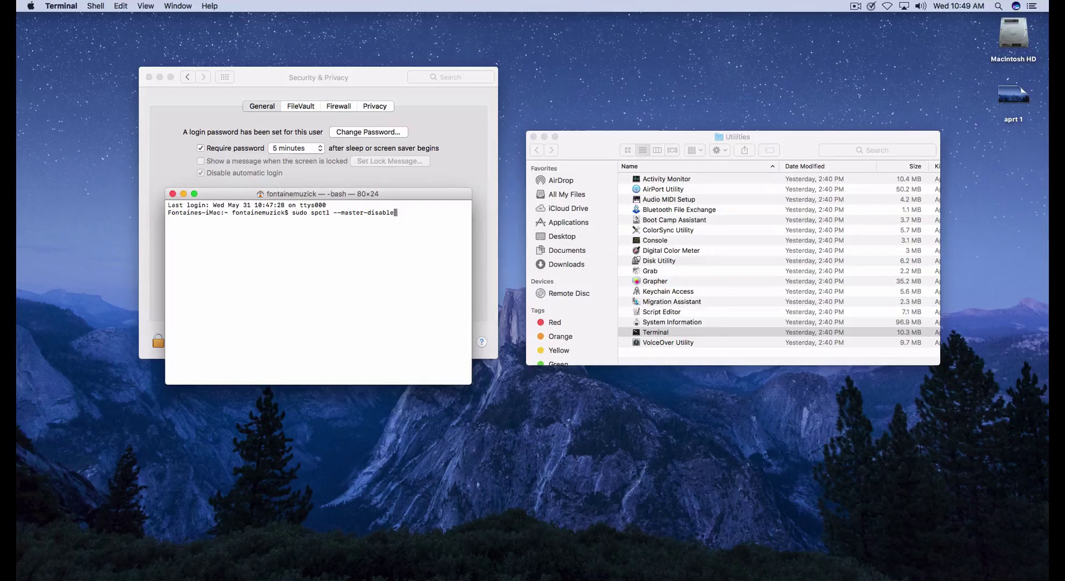
key("Return")
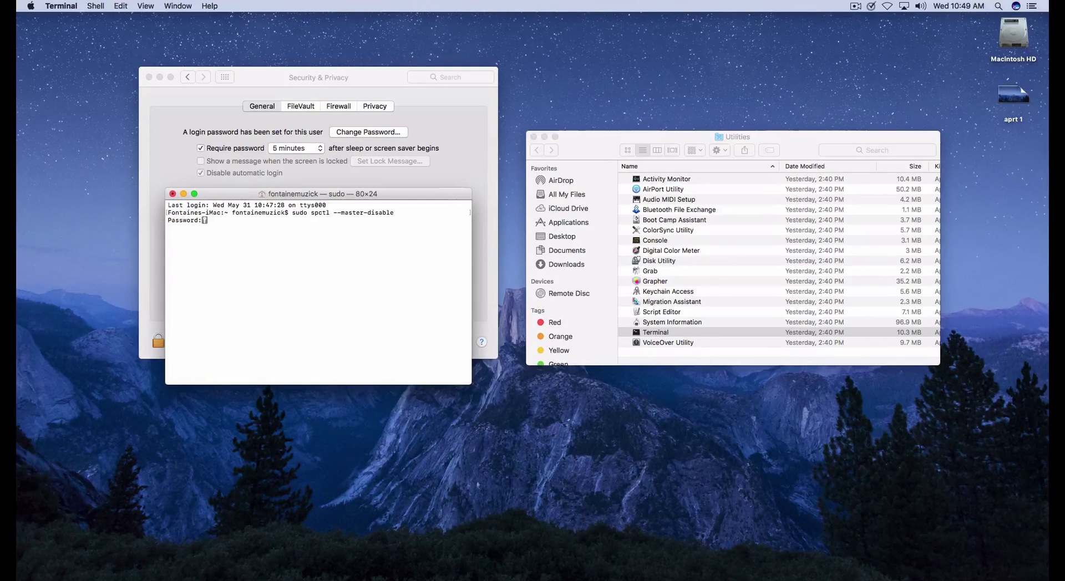
key("Return")
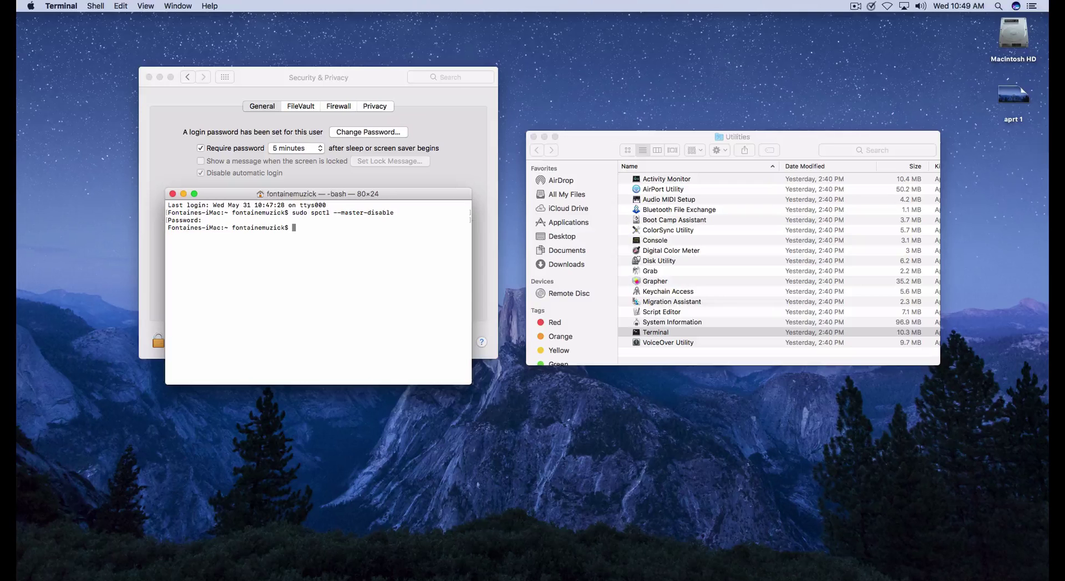
left_click(173, 194)
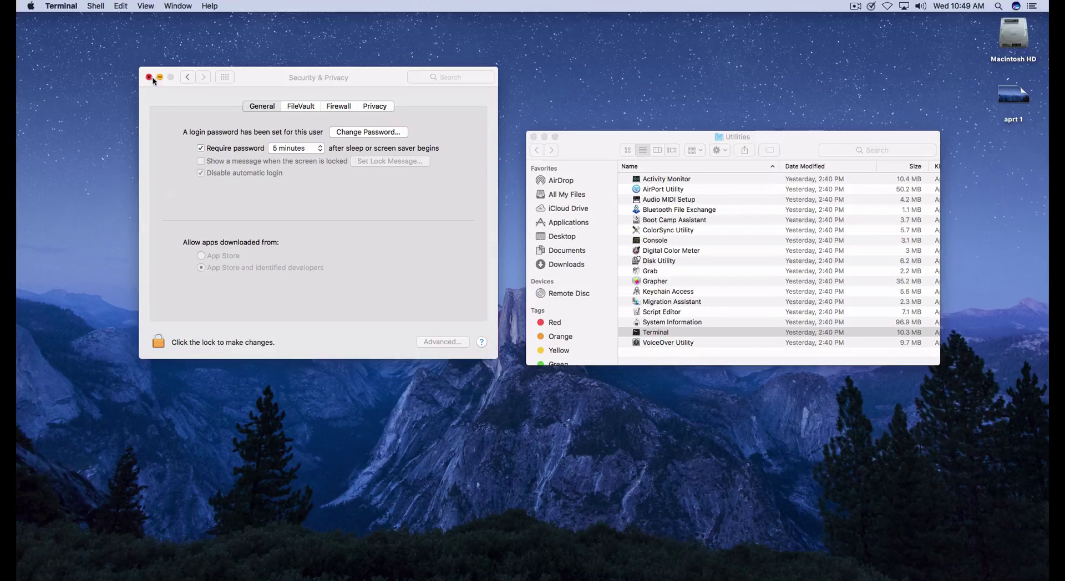
Step: Reload the Security & Privacy pane from the System Preferences overview and check which app download sources are allowed
left_click(186, 77)
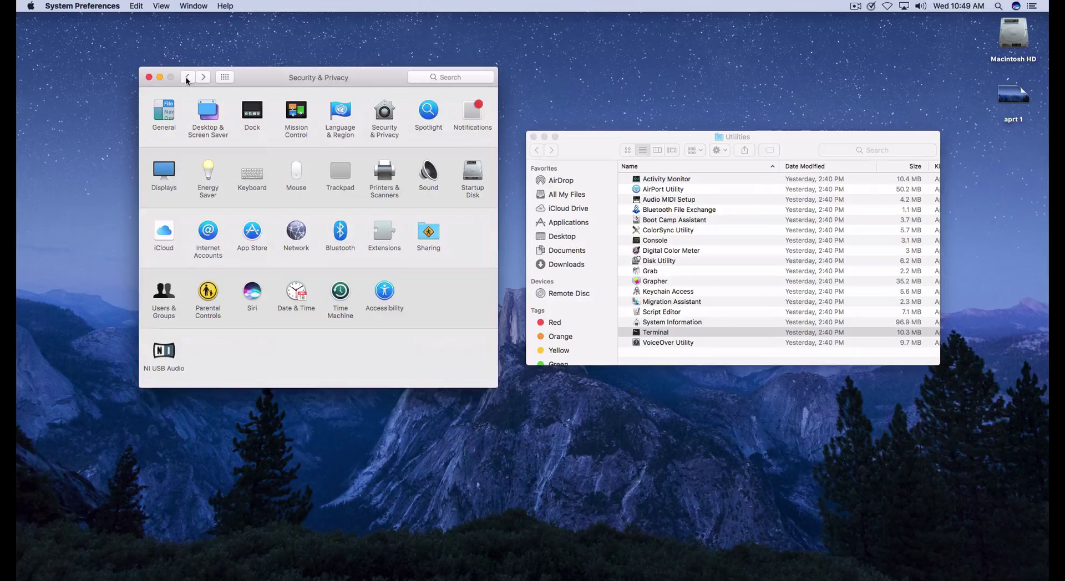
left_click(391, 119)
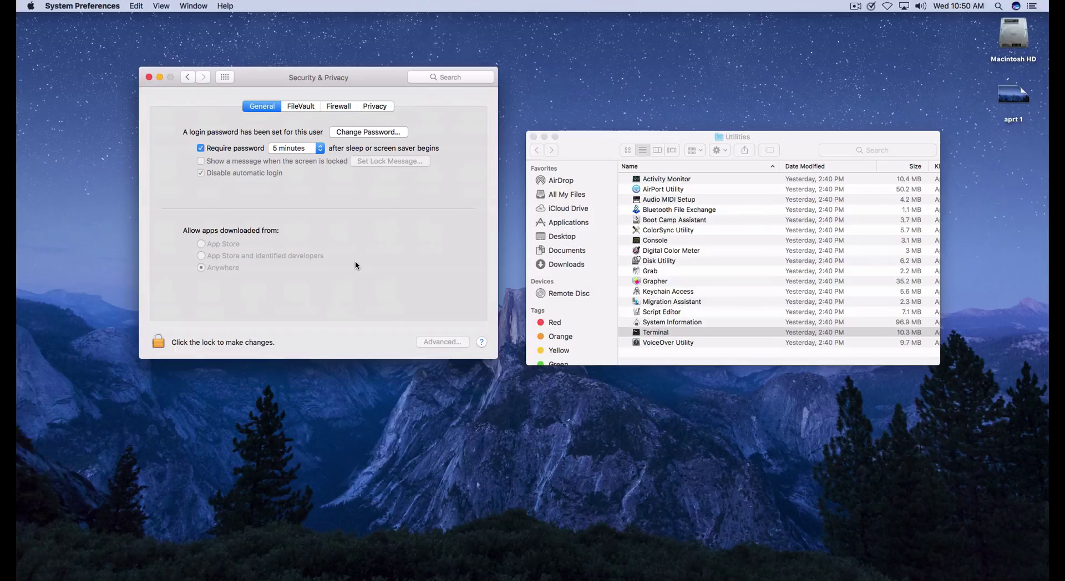
left_click(637, 477)
Step: Switch to Maschine 2 with the test chops project and make its window full screen
mouse_move(684, 577)
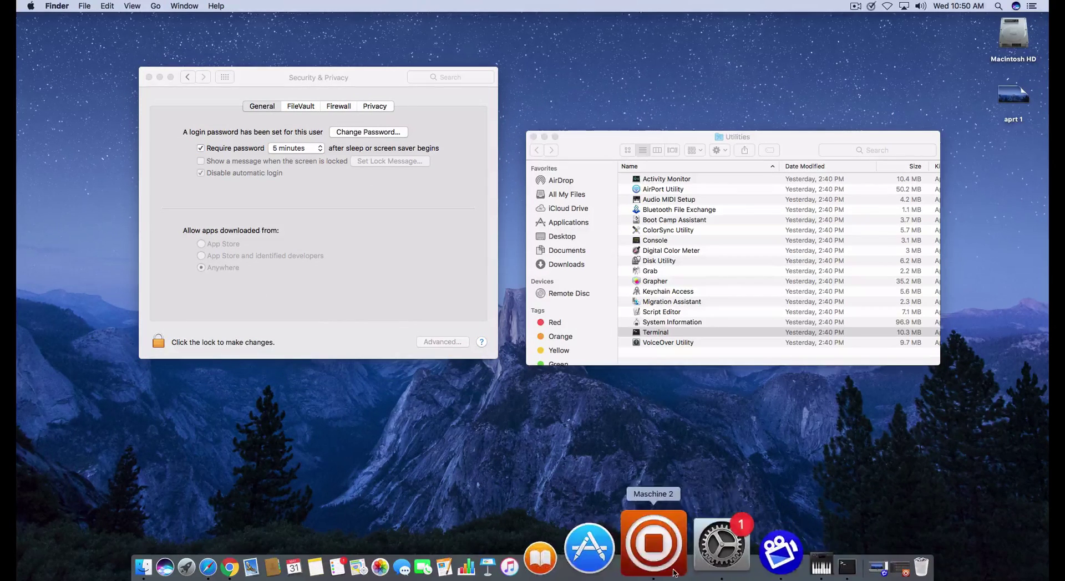
left_click(801, 554)
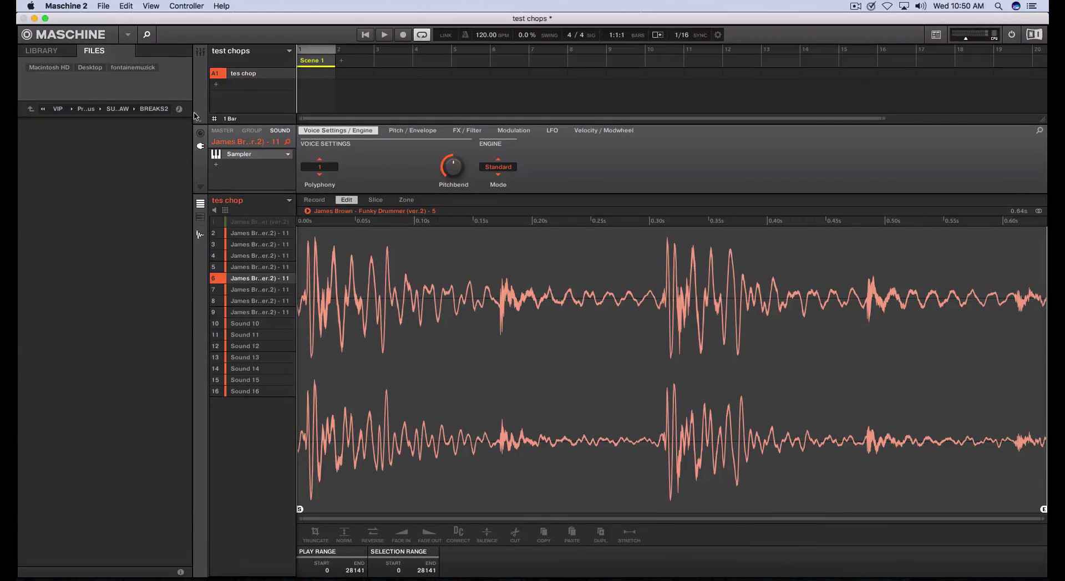
left_click(45, 20)
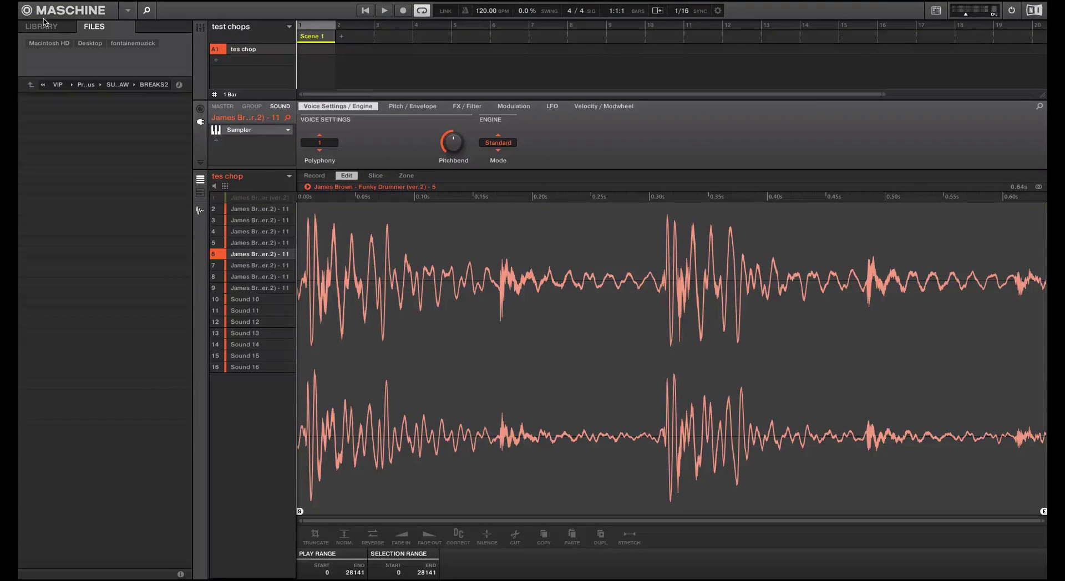
Step: Switch back and forth between the full-screen Maschine 2 space and the desktop space, ending on the desktop
key("ctrl+Left")
key("ctrl+Right")
key("ctrl+Left")
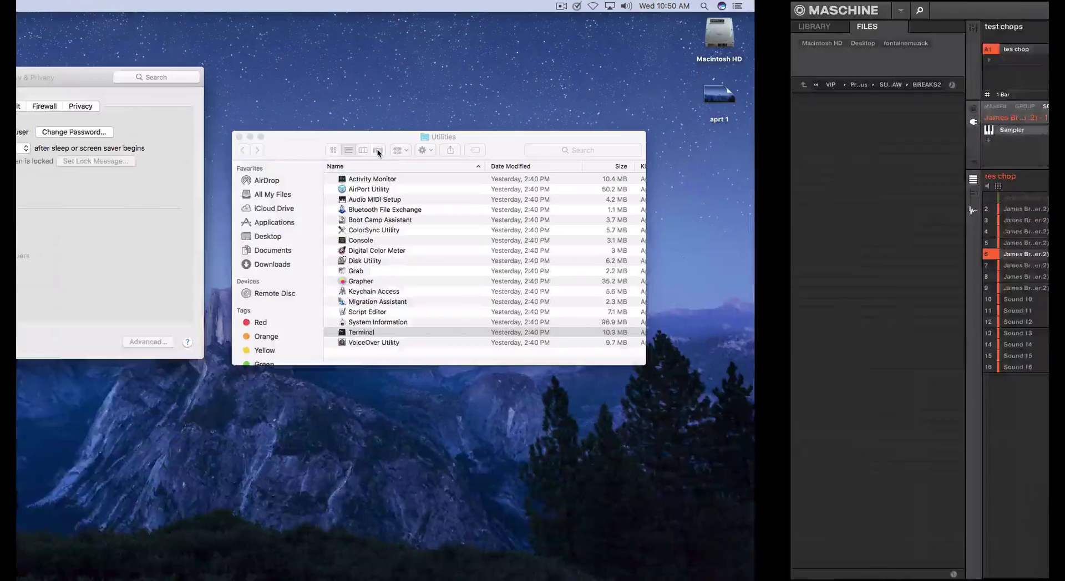